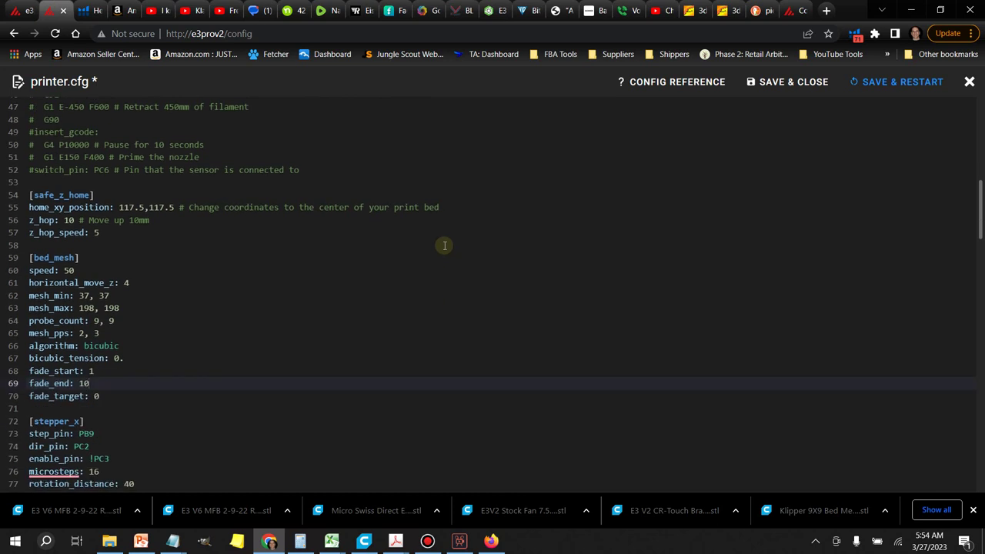
Move Calculator aside, clear its display to 0, and return to the printer.cfg editor
{"action": "left_click", "coordinate": [301, 541]}
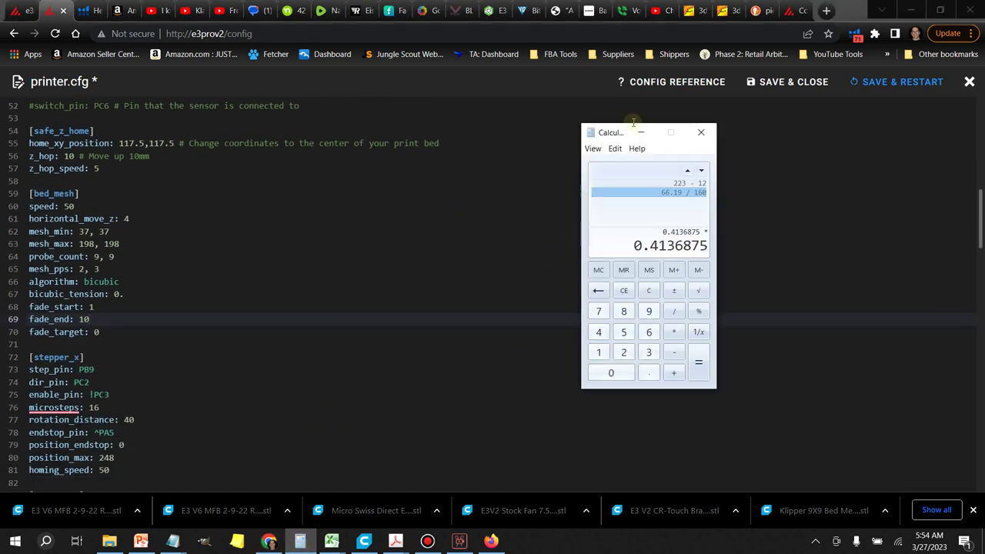
{"action": "left_click_drag", "start_coordinate": [622, 132], "coordinate": [475, 119]}
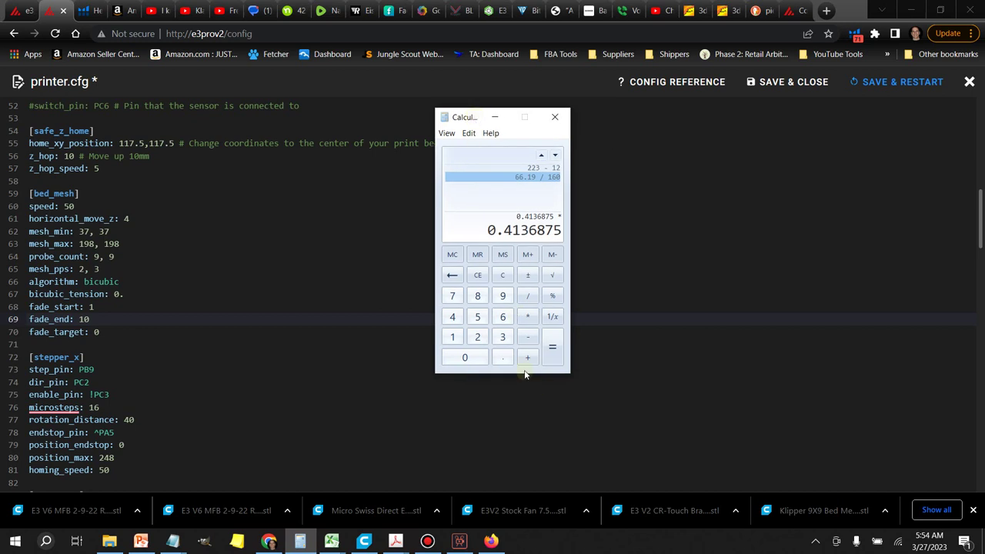
{"action": "left_click", "coordinate": [502, 275]}
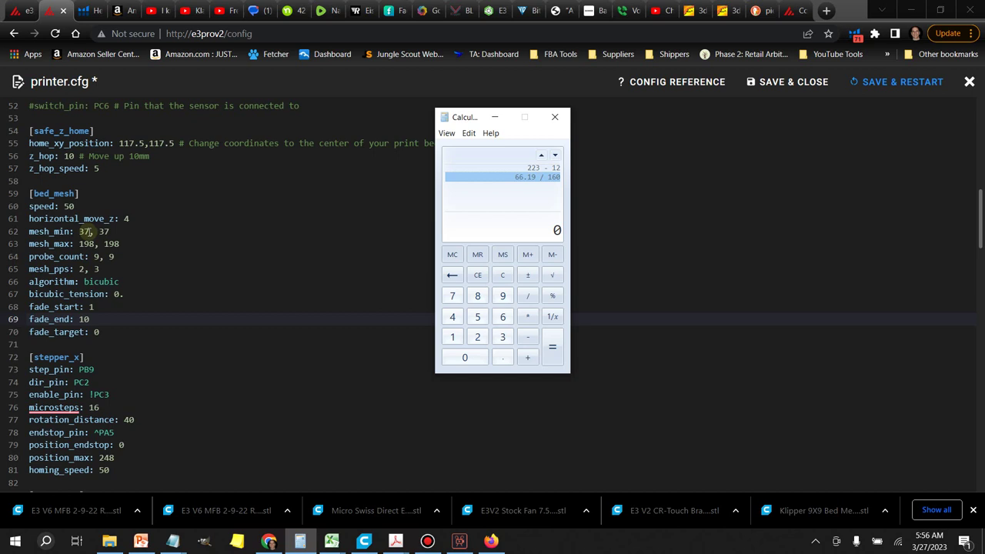
{"action": "left_click_drag", "start_coordinate": [477, 117], "coordinate": [296, 131]}
{"action": "left_click", "coordinate": [341, 284]}
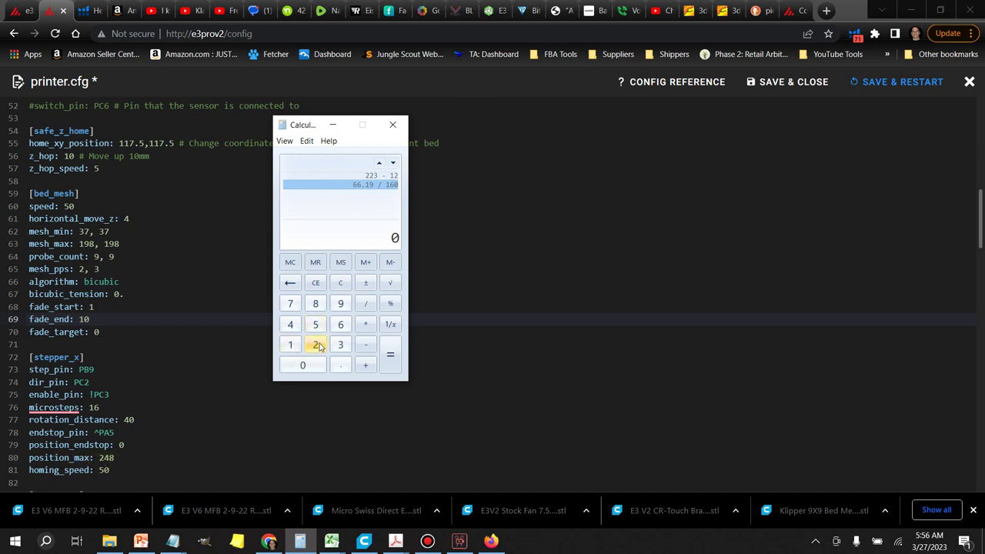
{"action": "left_click", "coordinate": [114, 458]}
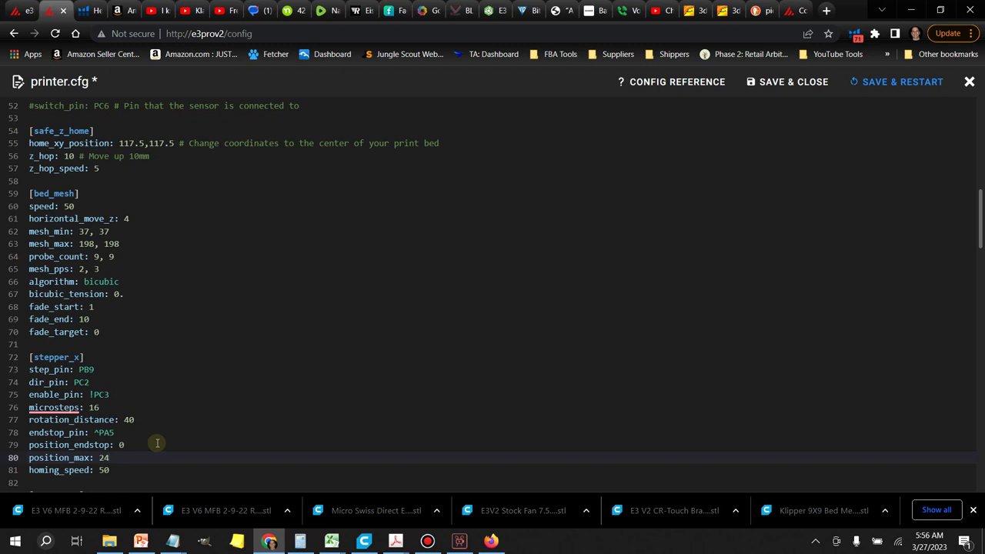
Tidy the position_max line, then start 245 minus in Calculator
{"action": "key", "text": "Return"}
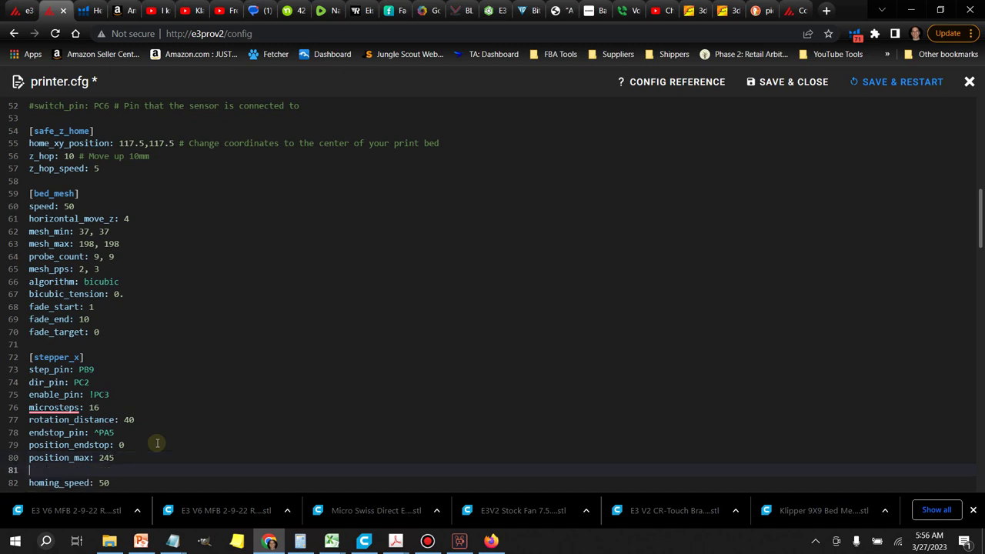
{"action": "key", "text": "BackSpace"}
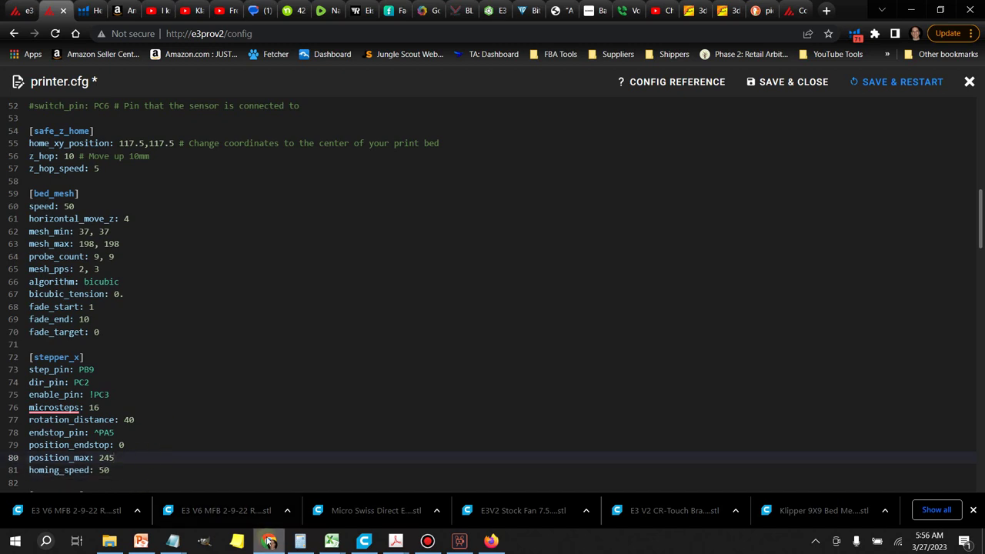
{"action": "left_click", "coordinate": [300, 541]}
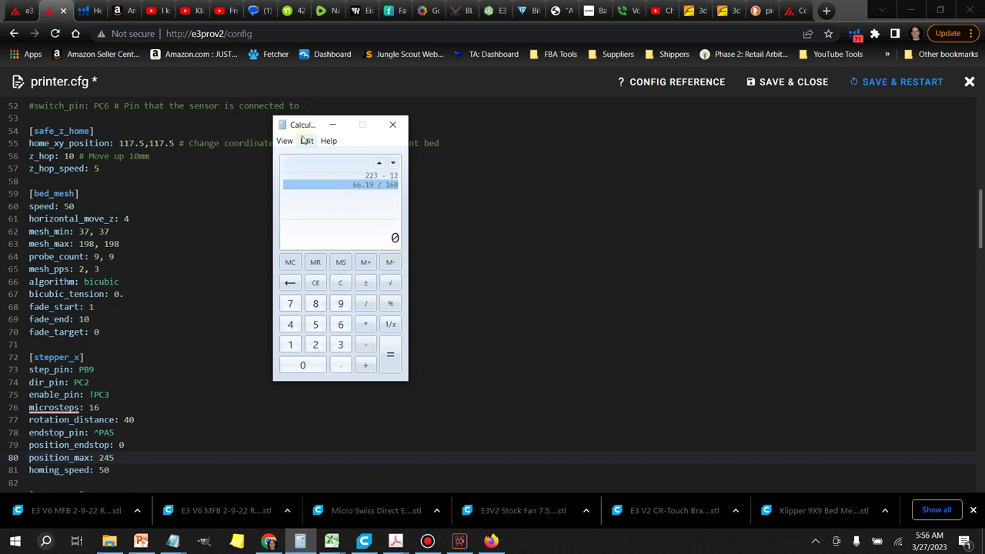
{"action": "left_click_drag", "start_coordinate": [308, 126], "coordinate": [296, 104]}
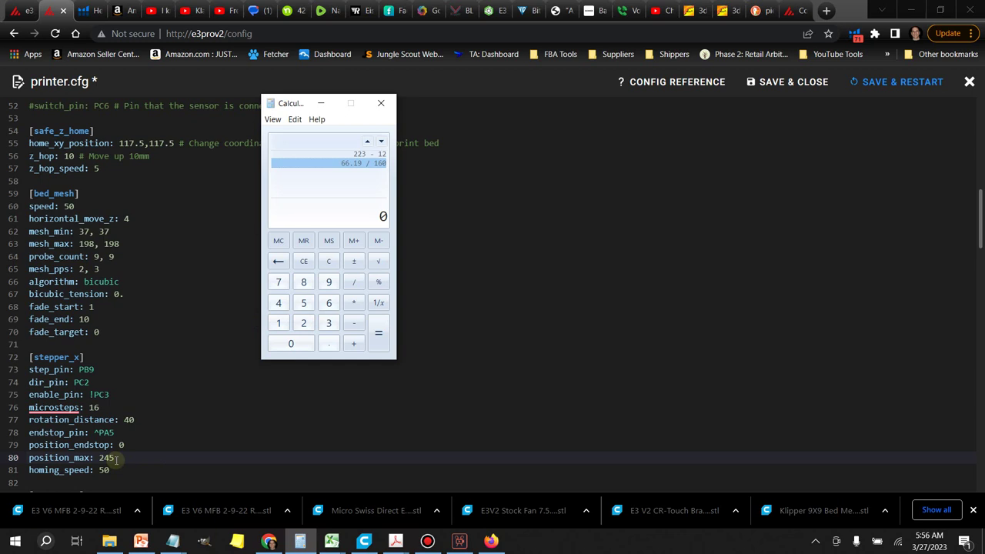
{"action": "left_click", "coordinate": [304, 323]}
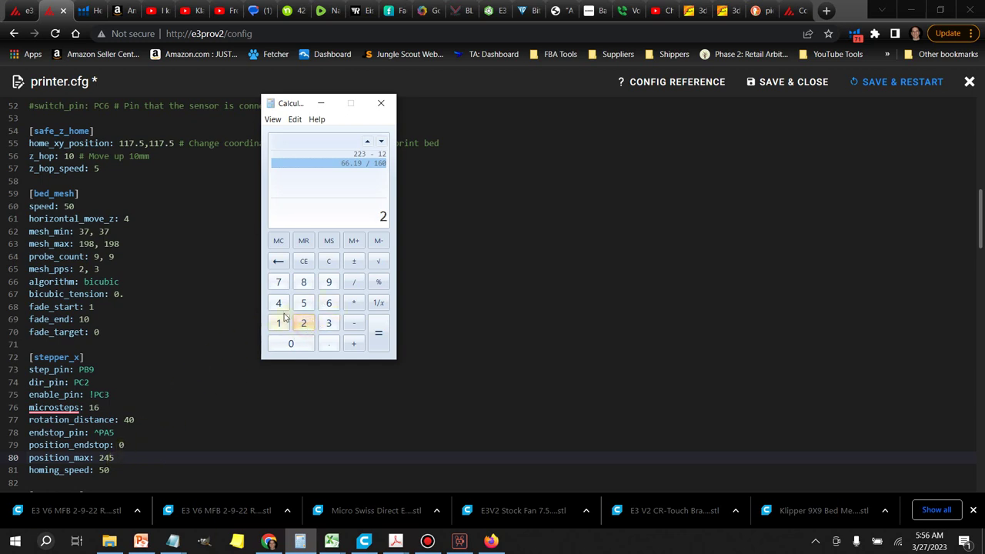
{"action": "left_click", "coordinate": [277, 305]}
{"action": "left_click", "coordinate": [303, 305]}
{"action": "left_click", "coordinate": [353, 327]}
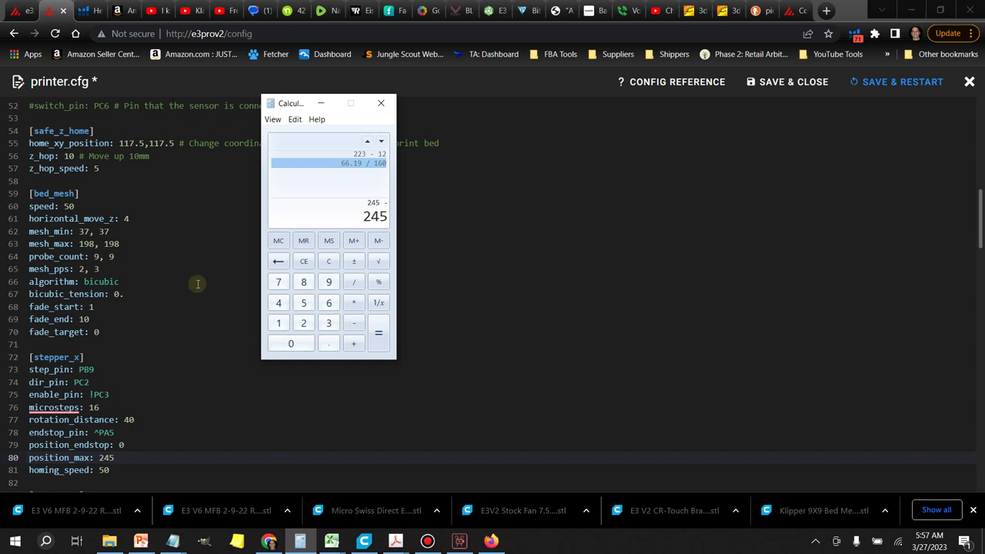
Check the mesh_max value 198 and finish 245 − 47 = 198 in Calculator
{"action": "scroll", "coordinate": [199, 295], "scroll_direction": "up", "scroll_amount": 3}
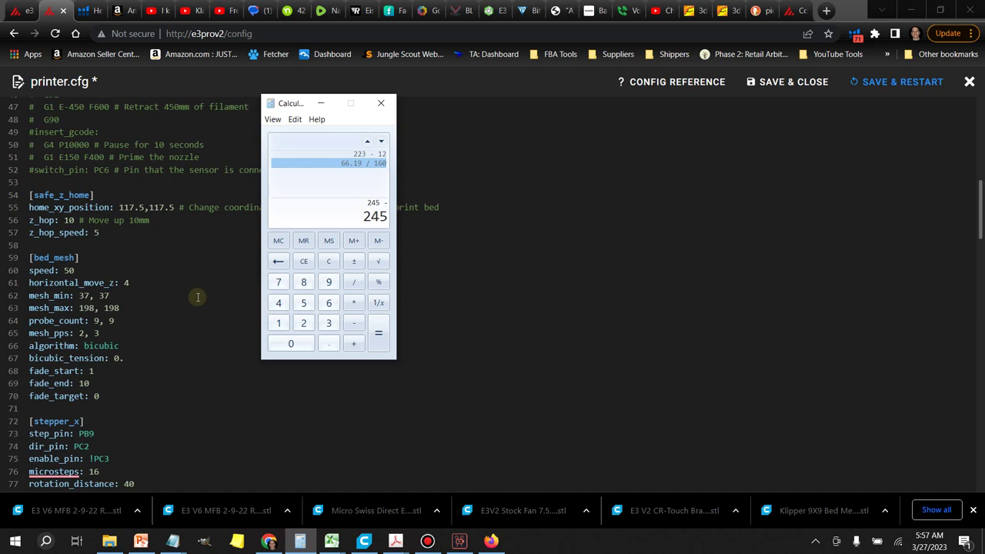
{"action": "scroll", "coordinate": [197, 304], "scroll_direction": "up", "scroll_amount": 7}
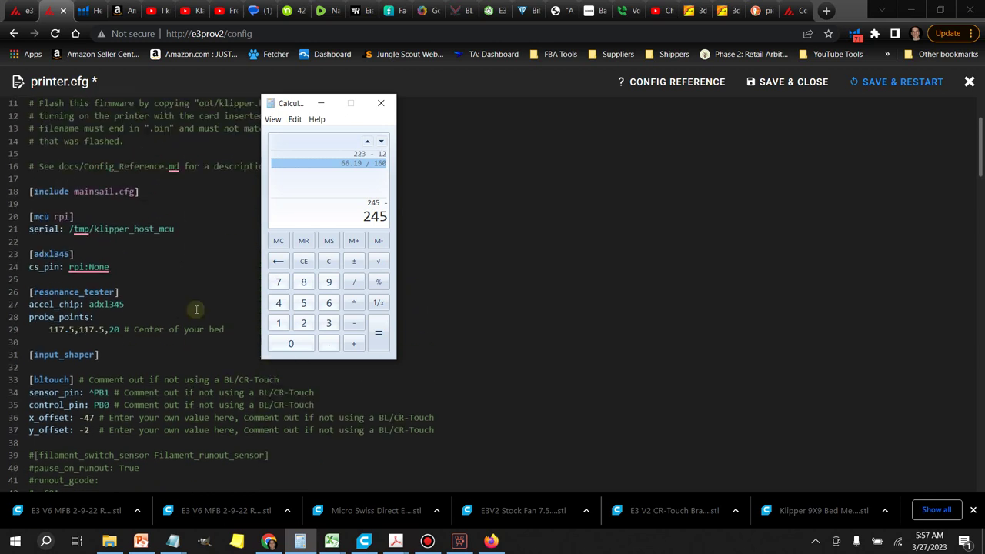
{"action": "scroll", "coordinate": [196, 309], "scroll_direction": "down", "scroll_amount": 1}
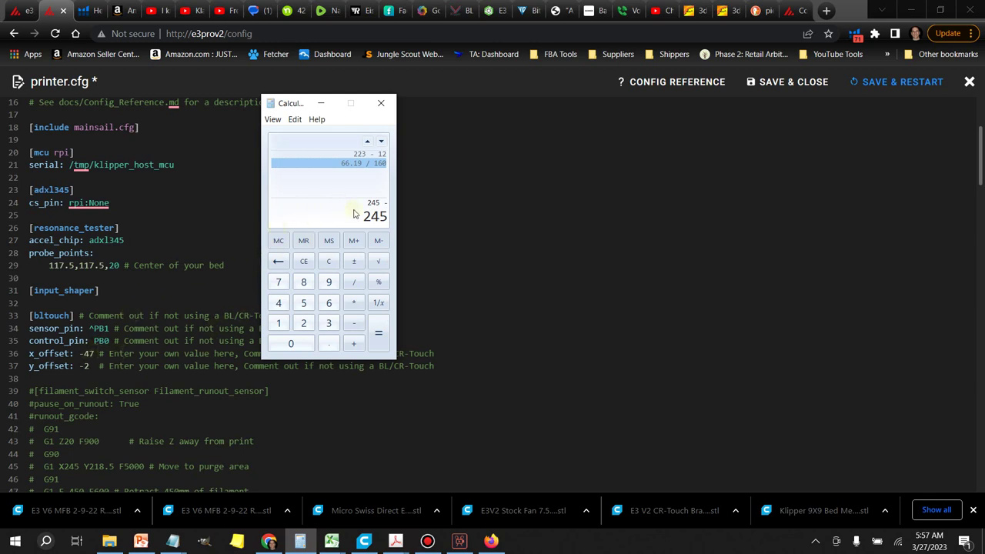
{"action": "scroll", "coordinate": [185, 281], "scroll_direction": "down", "scroll_amount": 6}
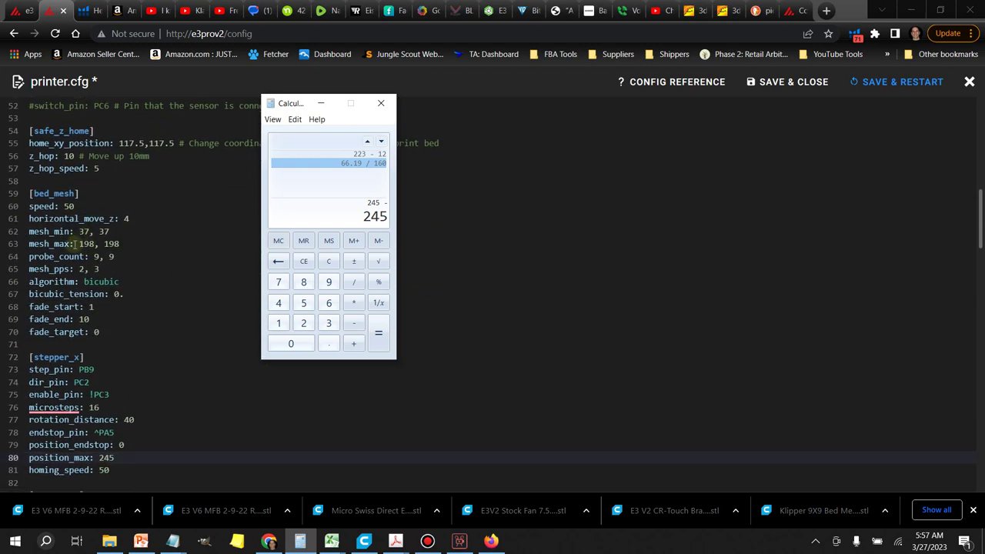
{"action": "left_click_drag", "start_coordinate": [76, 243], "coordinate": [94, 242]}
{"action": "left_click", "coordinate": [106, 242]}
{"action": "left_click", "coordinate": [279, 304]}
{"action": "left_click", "coordinate": [278, 282]}
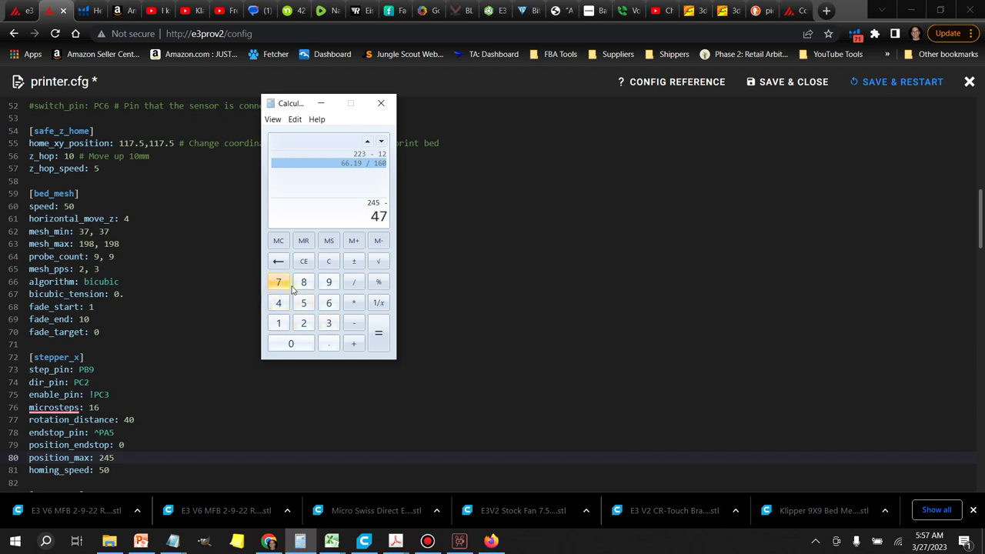
{"action": "left_click", "coordinate": [380, 342]}
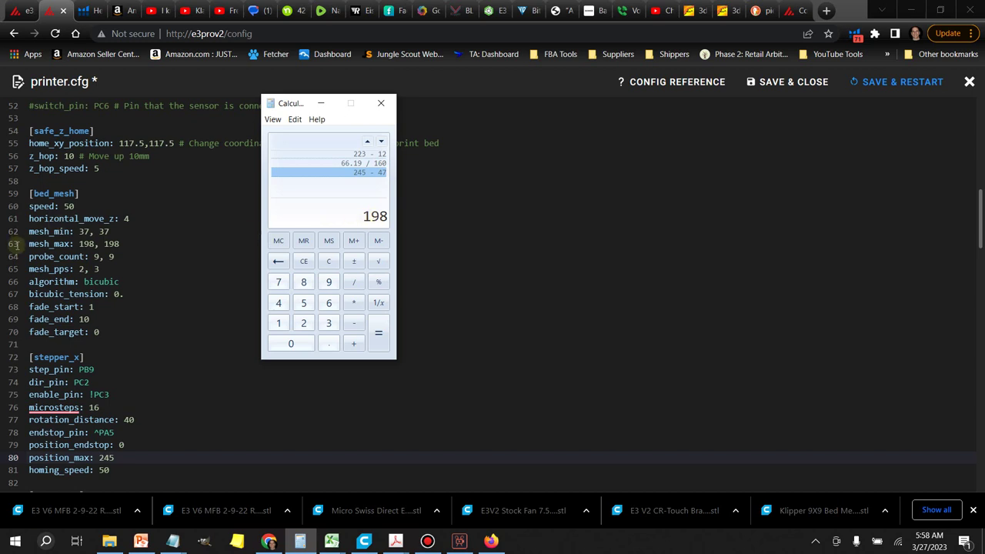
Add a comma after the first mesh_max 198, then clear Calculator and enter 270
{"action": "left_click", "coordinate": [94, 244]}
{"action": "type", "text": ","}
{"action": "left_click", "coordinate": [327, 265]}
{"action": "left_click", "coordinate": [303, 323]}
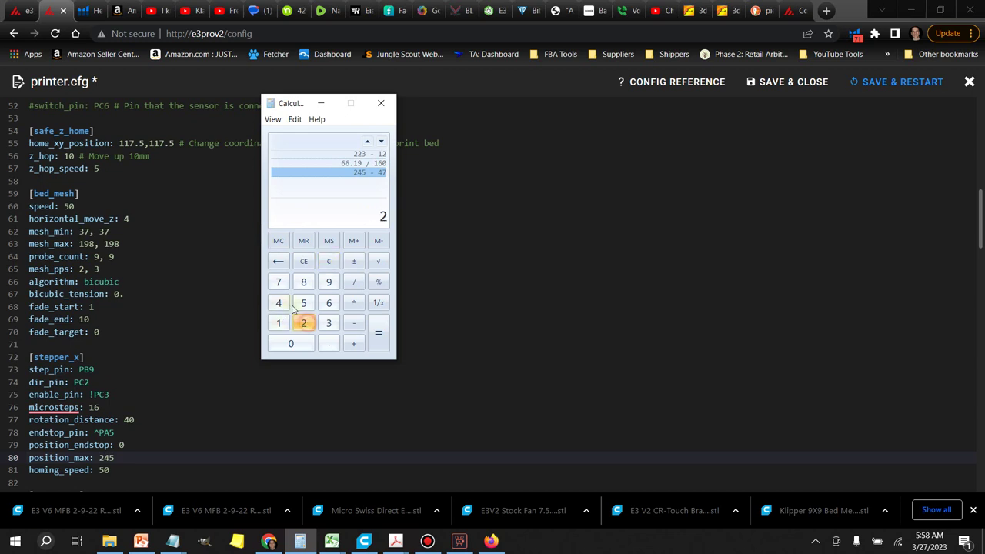
{"action": "left_click", "coordinate": [279, 281]}
{"action": "left_click", "coordinate": [293, 343]}
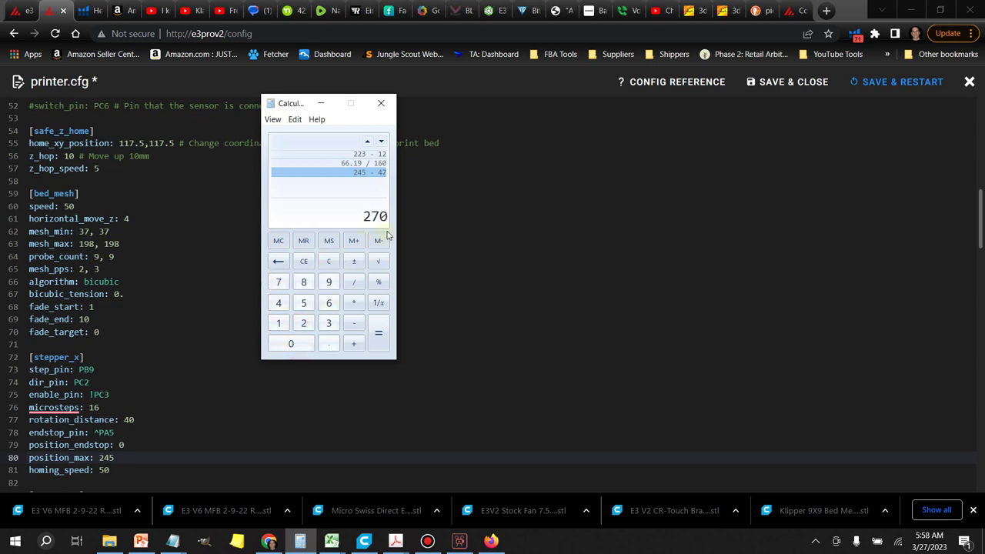
Change the position_max value from 245 to 270
{"action": "left_click", "coordinate": [125, 460]}
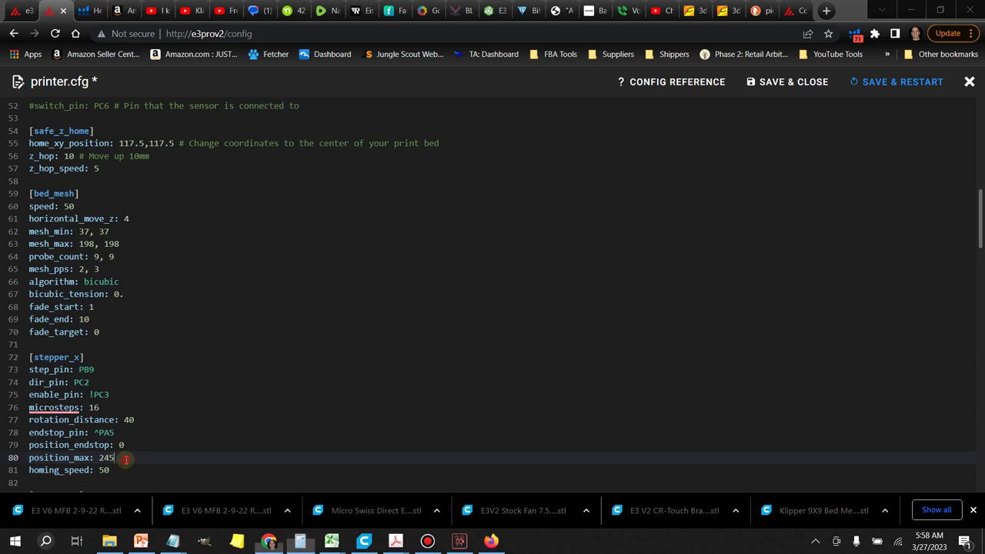
{"action": "double_click", "coordinate": [104, 457]}
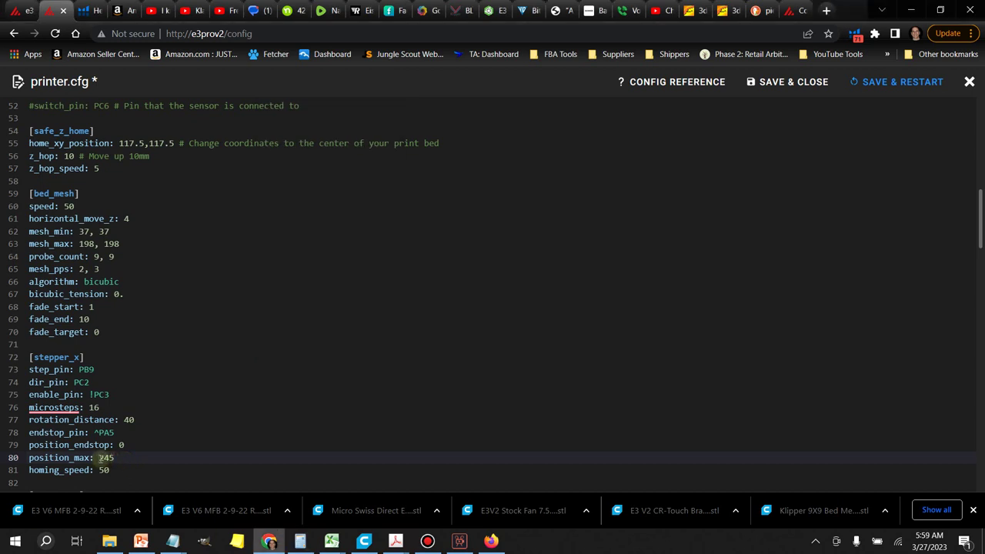
{"action": "type", "text": "2"}
{"action": "left_click", "coordinate": [194, 335]}
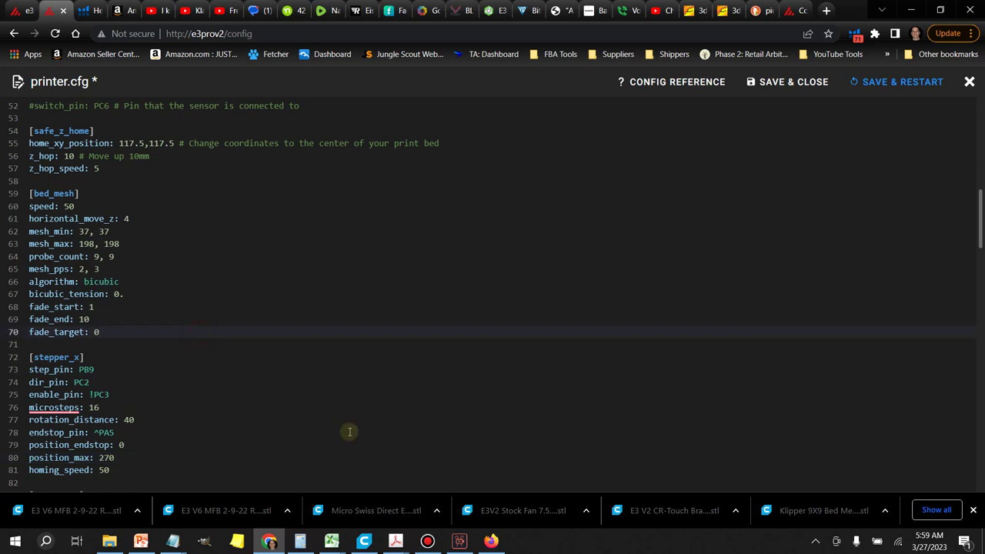
Compute 270 − 47 = 223 in Calculator and return to mesh_max
{"action": "left_click", "coordinate": [304, 541]}
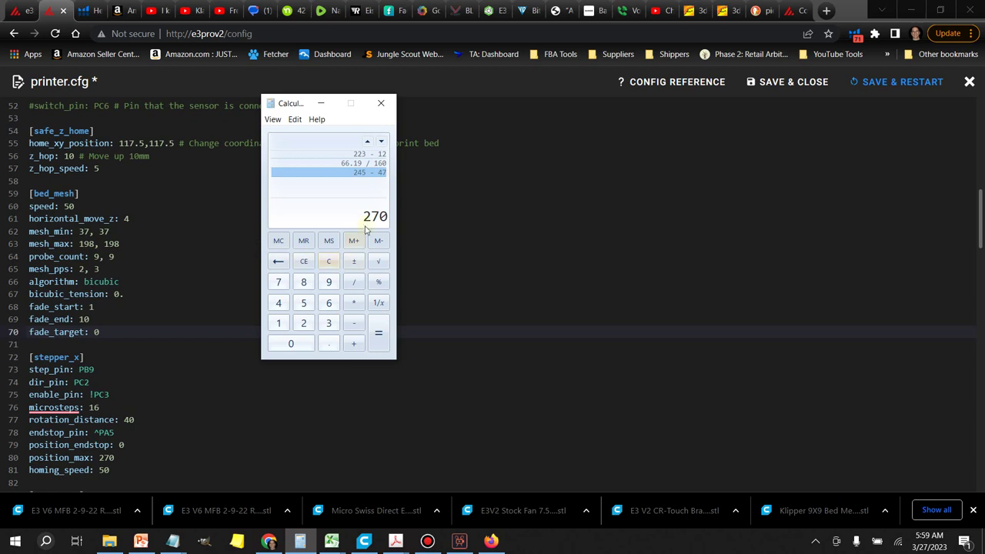
{"action": "left_click", "coordinate": [352, 324]}
{"action": "left_click", "coordinate": [278, 303]}
{"action": "left_click", "coordinate": [277, 283]}
{"action": "left_click", "coordinate": [377, 331]}
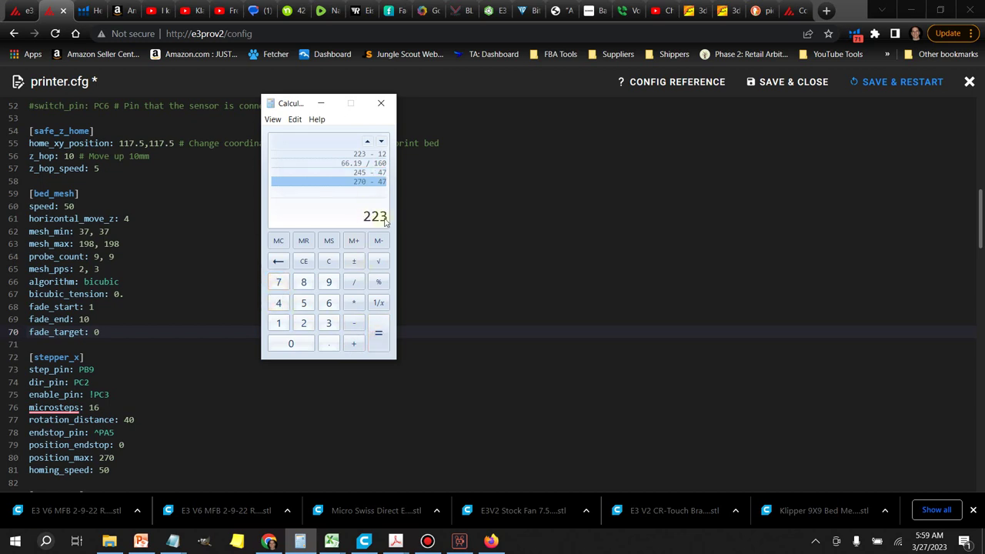
{"action": "left_click", "coordinate": [90, 243]}
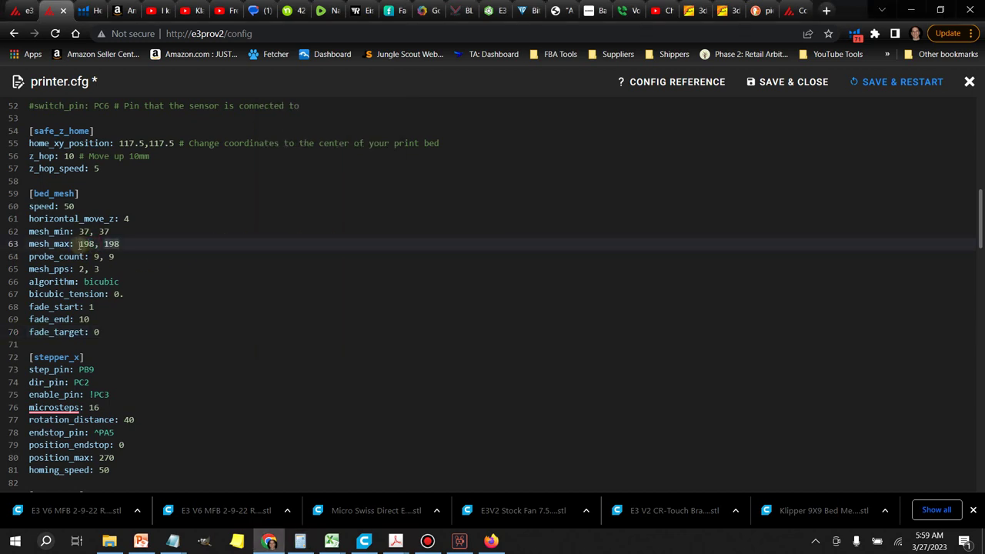
Set mesh_max to 223, 223
{"action": "double_click", "coordinate": [82, 243]}
{"action": "type", "text": "223"}
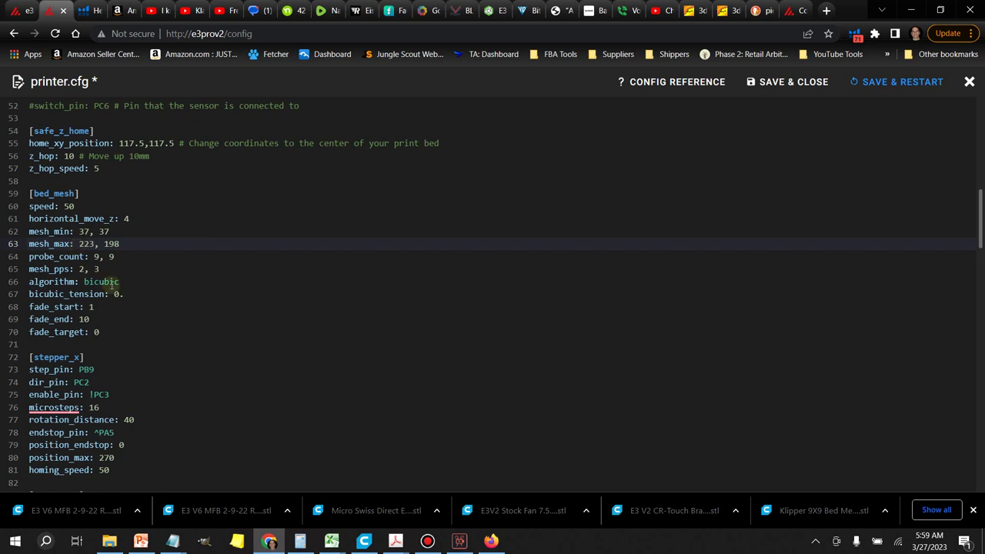
{"action": "left_click", "coordinate": [120, 243]}
{"action": "double_click", "coordinate": [112, 243]}
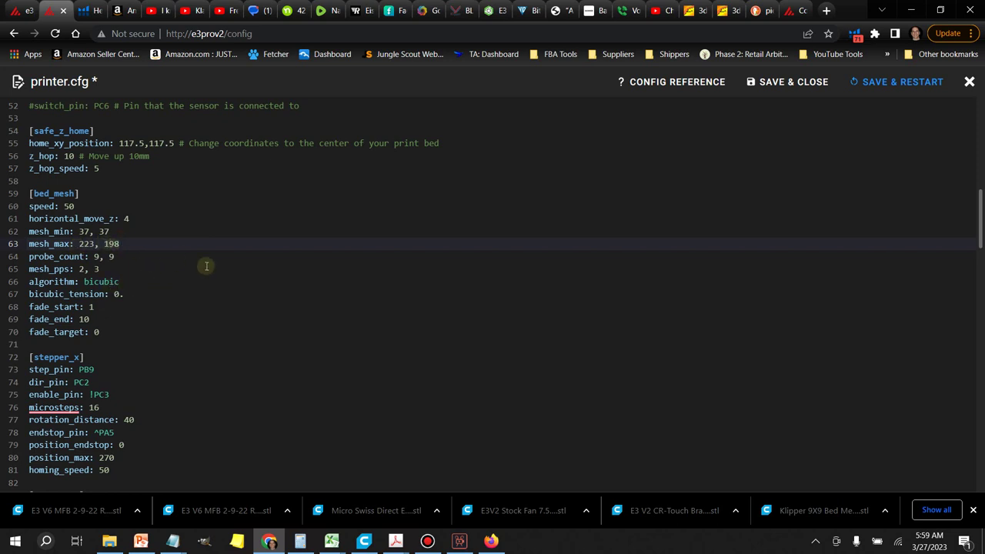
{"action": "type", "text": "223"}
Set mesh_min to 12, 12
{"action": "double_click", "coordinate": [85, 231]}
{"action": "type", "text": "12"}
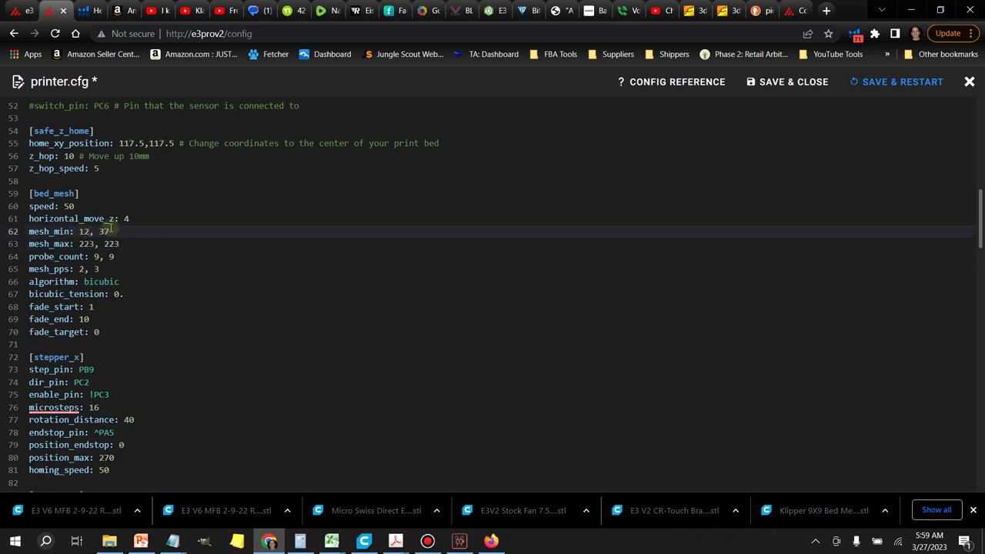
{"action": "double_click", "coordinate": [104, 231]}
{"action": "type", "text": "12"}
{"action": "left_click", "coordinate": [254, 307]}
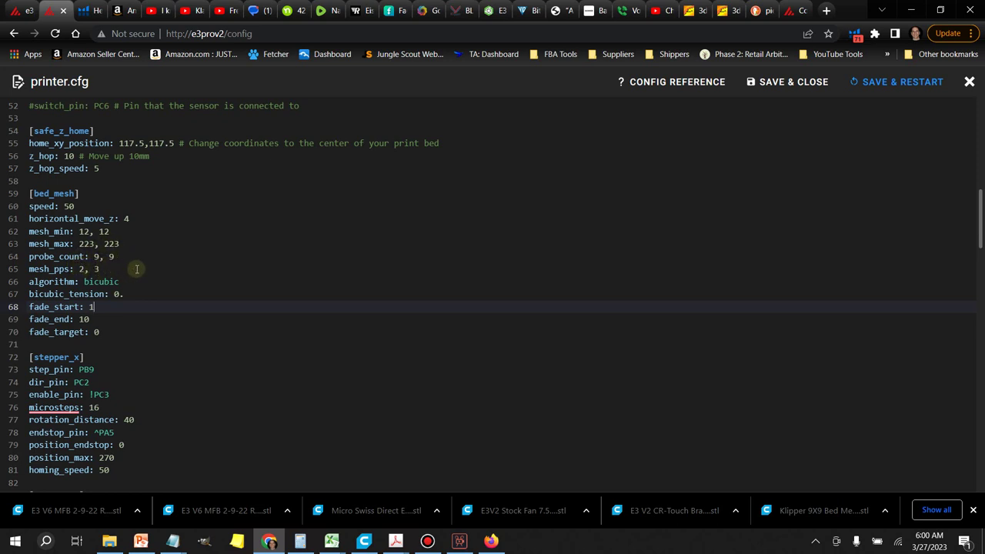
Save printer.cfg and restart the printer
{"action": "scroll", "coordinate": [215, 292], "scroll_direction": "down", "scroll_amount": 2}
{"action": "scroll", "coordinate": [216, 293], "scroll_direction": "up", "scroll_amount": 2}
{"action": "scroll", "coordinate": [241, 290], "scroll_direction": "down", "scroll_amount": 4}
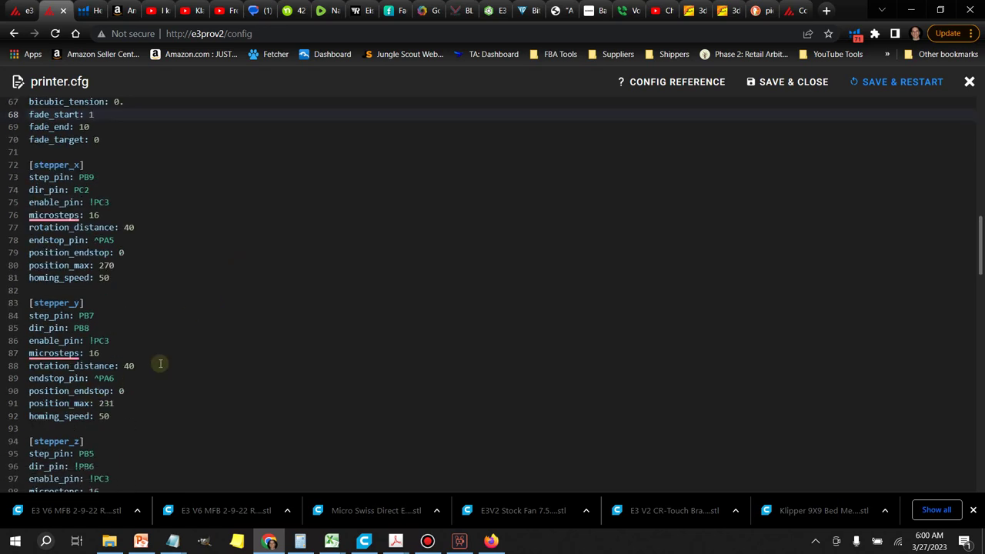
{"action": "scroll", "coordinate": [185, 287], "scroll_direction": "up", "scroll_amount": 7}
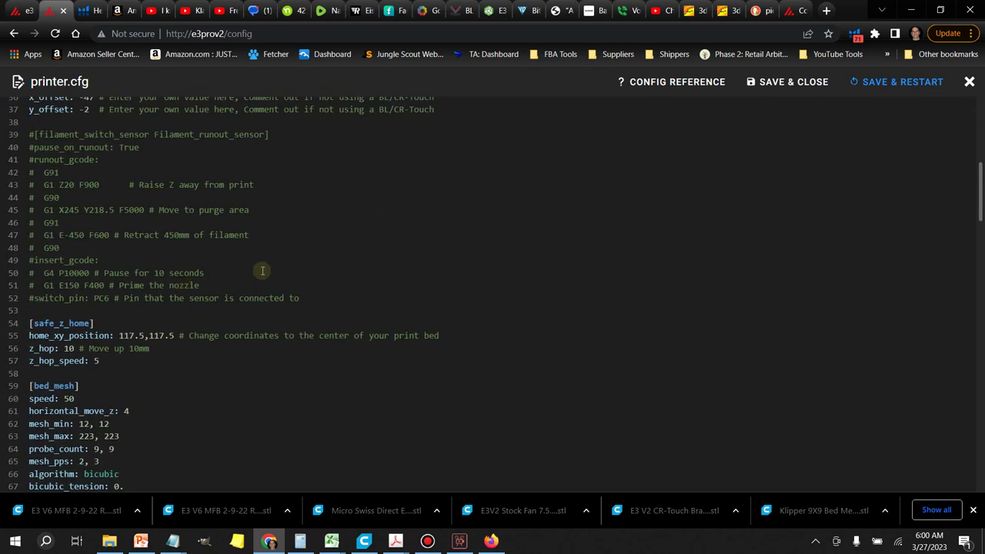
{"action": "scroll", "coordinate": [753, 153], "scroll_direction": "up", "scroll_amount": 3}
{"action": "scroll", "coordinate": [808, 146], "scroll_direction": "up", "scroll_amount": 5}
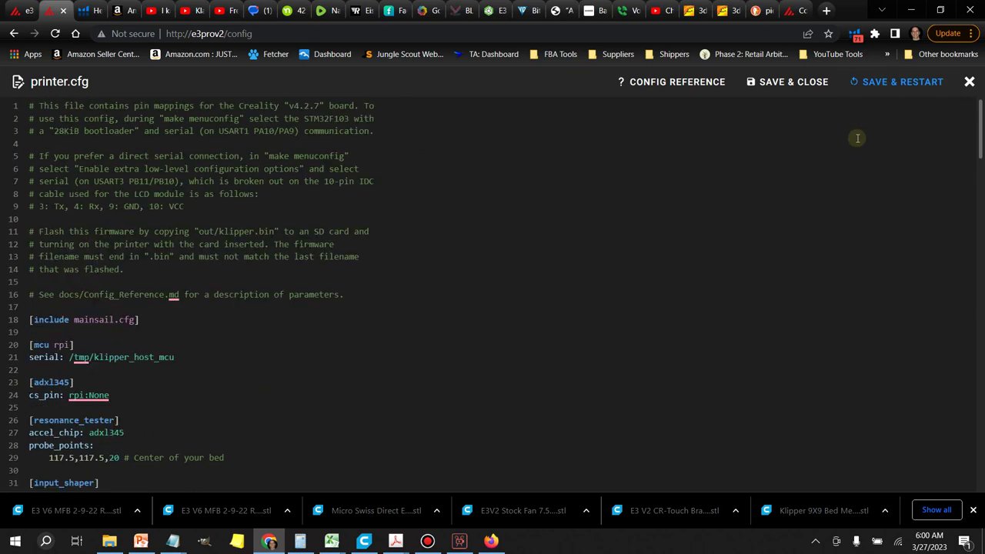
{"action": "left_click", "coordinate": [905, 83]}
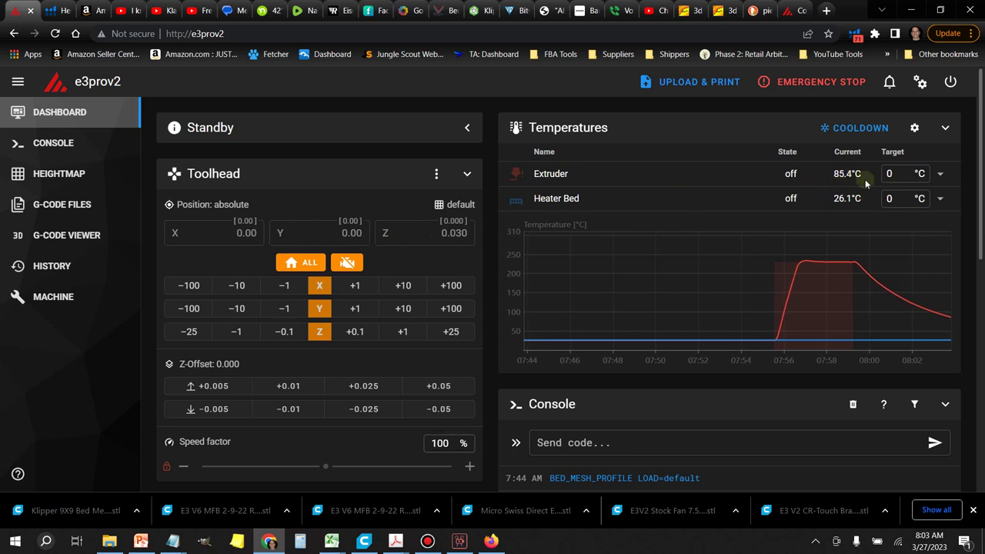
Set the heater bed target to 80 °C and home all axes
{"action": "left_click", "coordinate": [885, 199]}
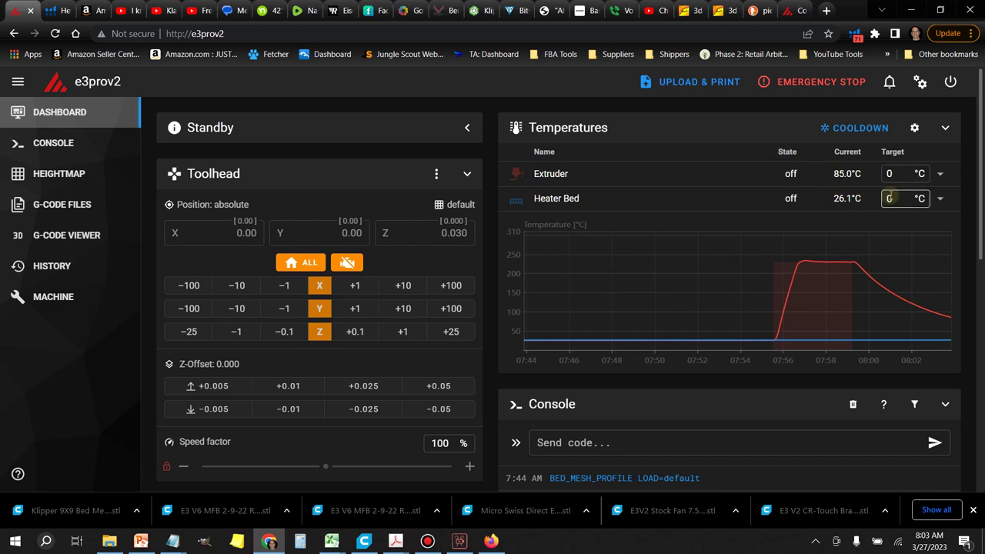
{"action": "type", "text": "80"}
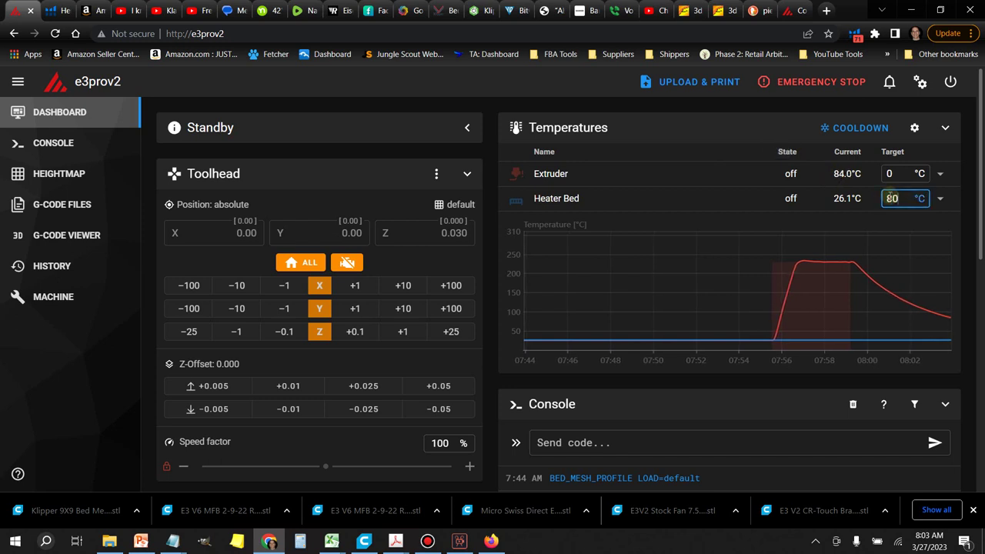
{"action": "key", "text": "Return"}
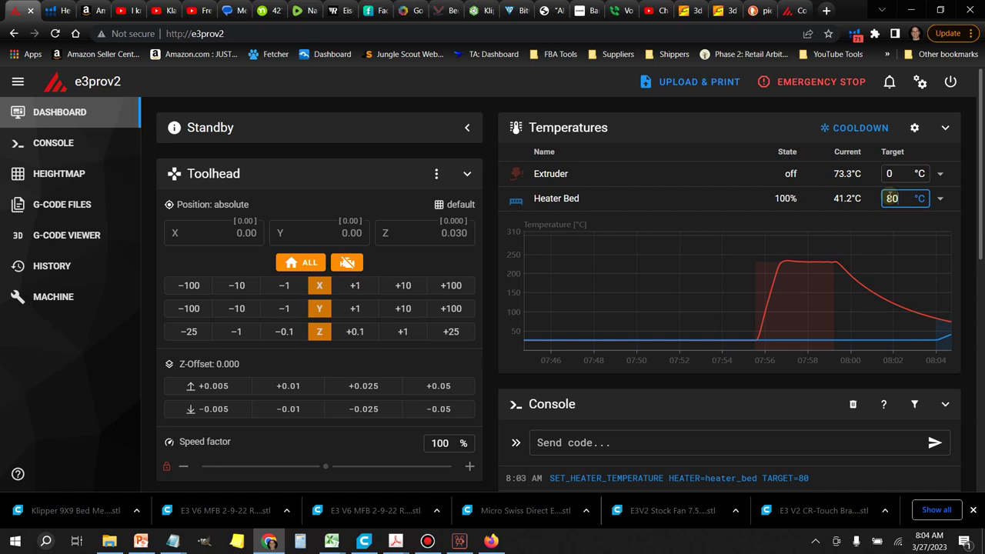
{"action": "left_click", "coordinate": [301, 263]}
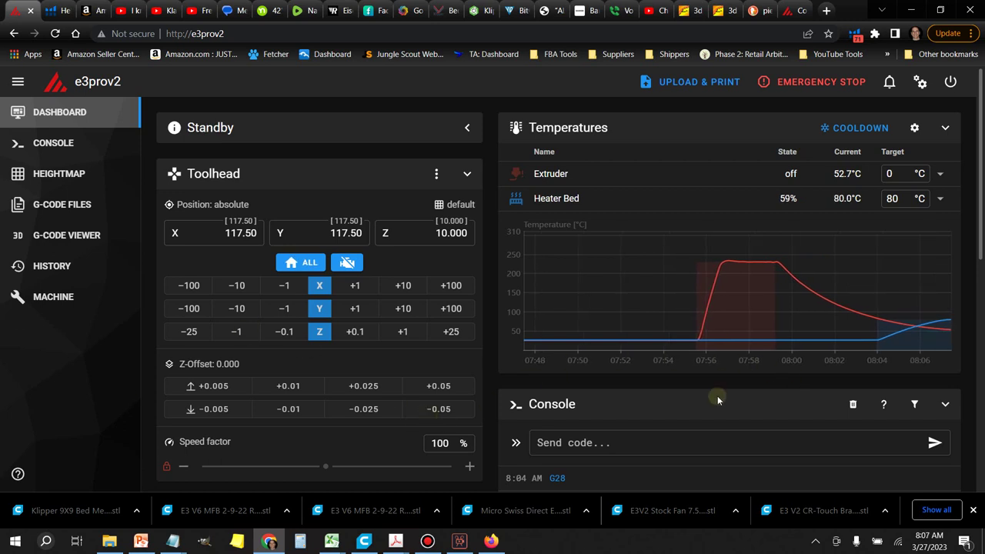
{"action": "scroll", "coordinate": [718, 395], "scroll_direction": "down", "scroll_amount": 1}
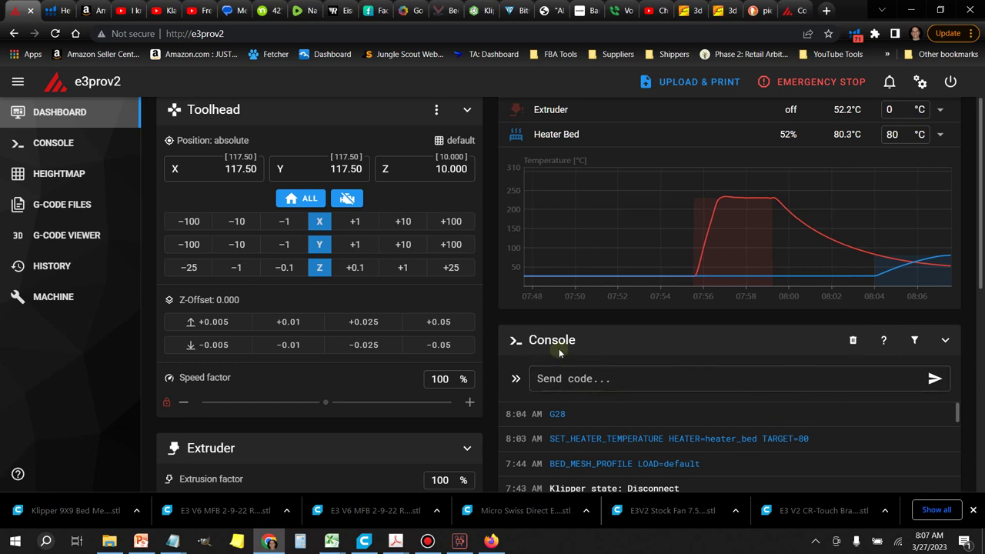
Find BED_MESH_CALIBRATE by searching 'bed' in the command list and send it
{"action": "left_click", "coordinate": [887, 341]}
{"action": "left_click", "coordinate": [375, 203]}
{"action": "type", "text": "bed"}
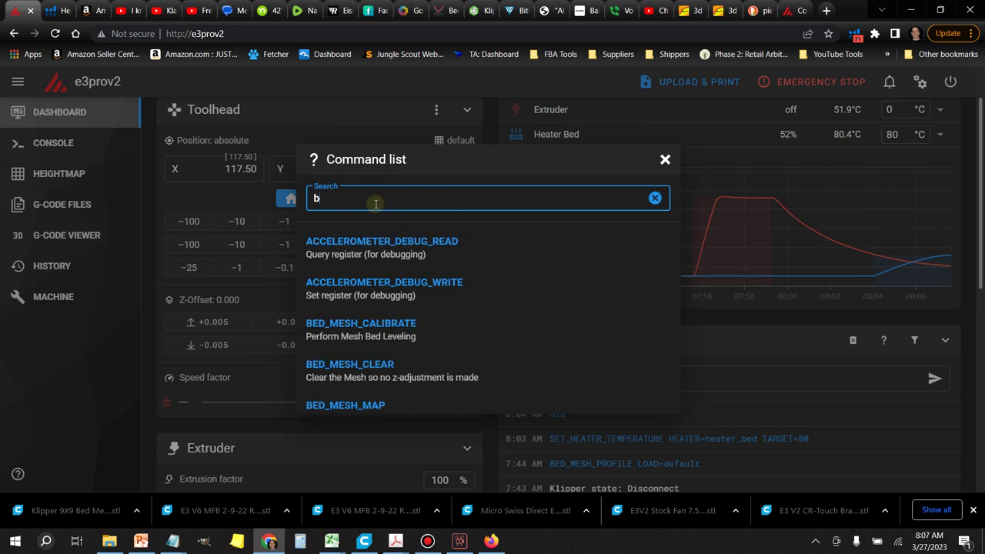
{"action": "left_click", "coordinate": [346, 243]}
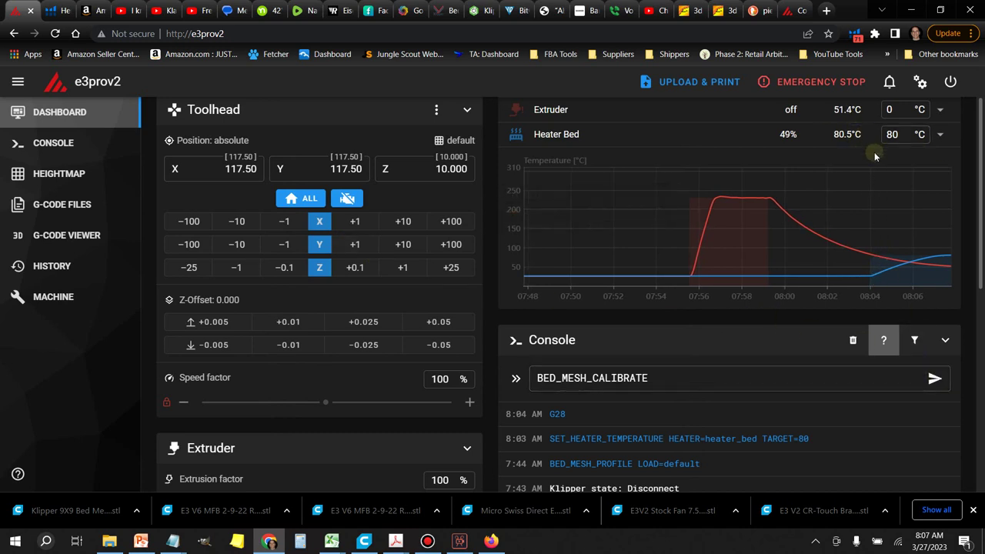
{"action": "left_click", "coordinate": [935, 381]}
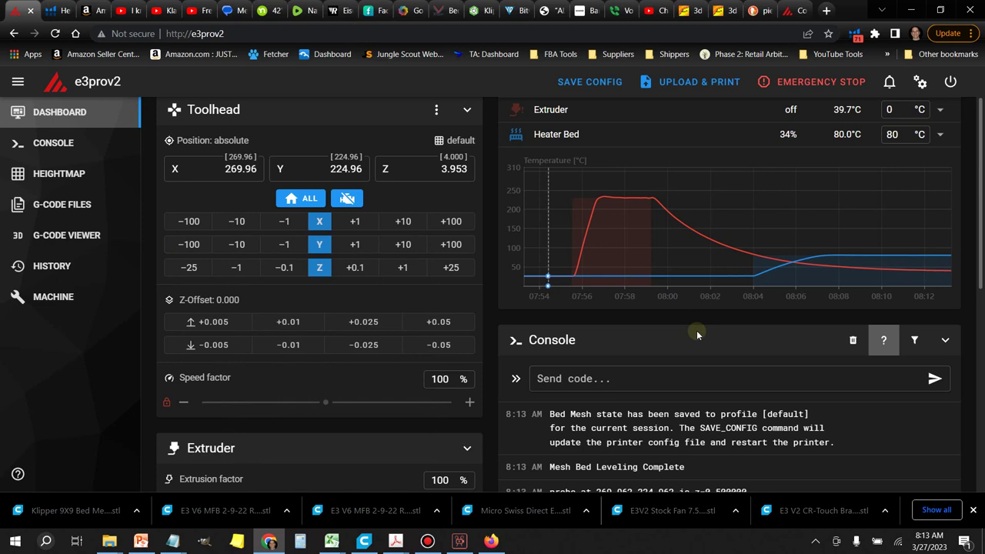
Copy SAVE_CONFIG from the console log into the command input and send it
{"action": "left_click_drag", "start_coordinate": [702, 427], "coordinate": [761, 428]}
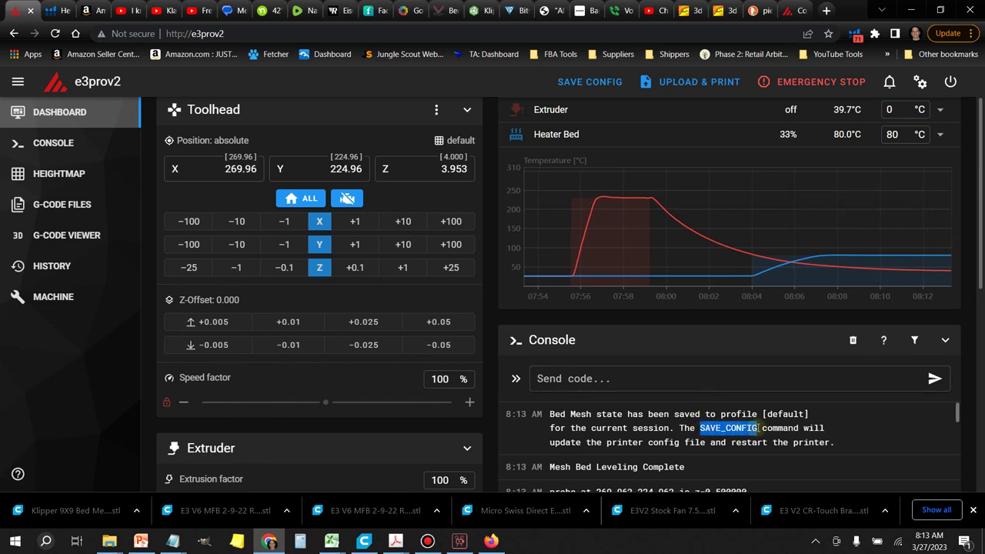
{"action": "right_click", "coordinate": [734, 428]}
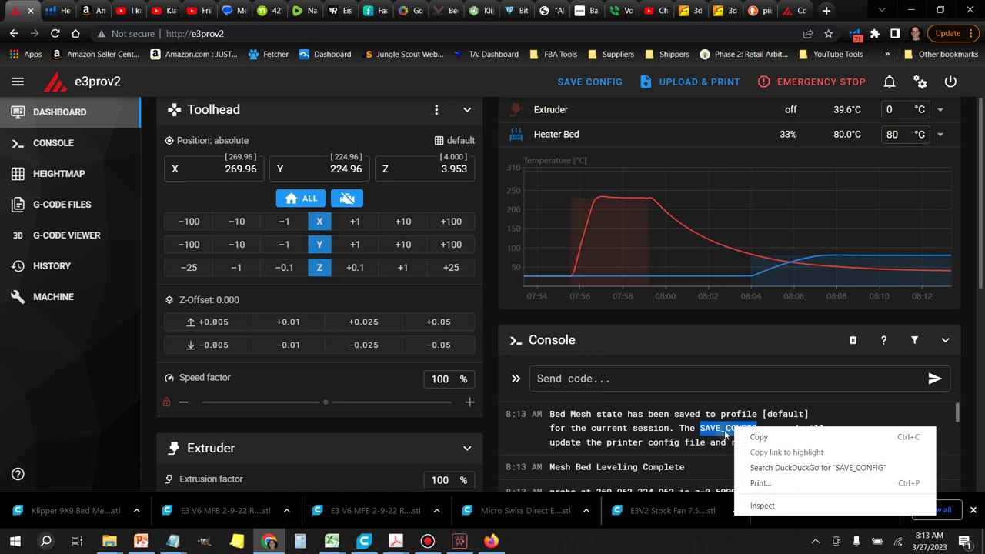
{"action": "left_click", "coordinate": [766, 434]}
{"action": "left_click", "coordinate": [609, 378]}
{"action": "right_click", "coordinate": [609, 378]}
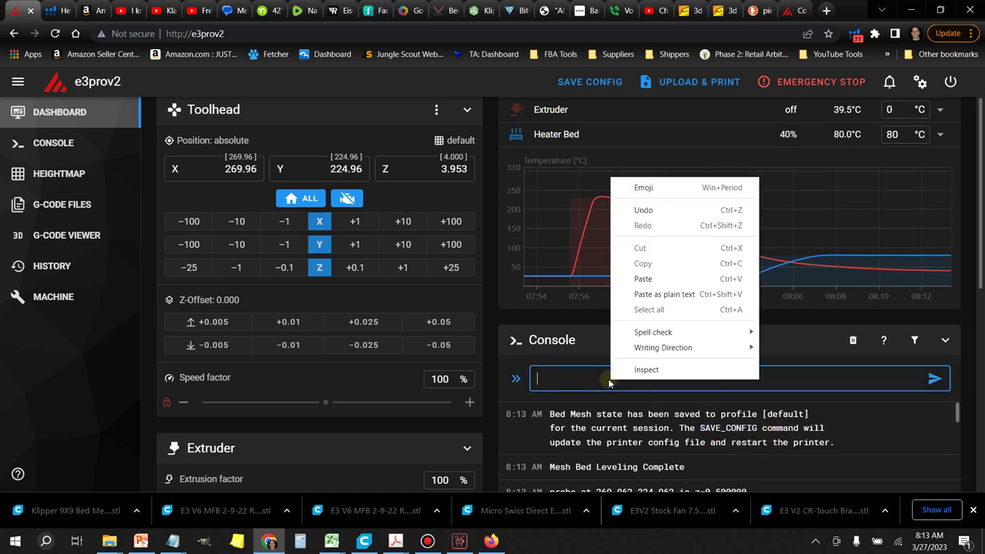
{"action": "left_click", "coordinate": [664, 279]}
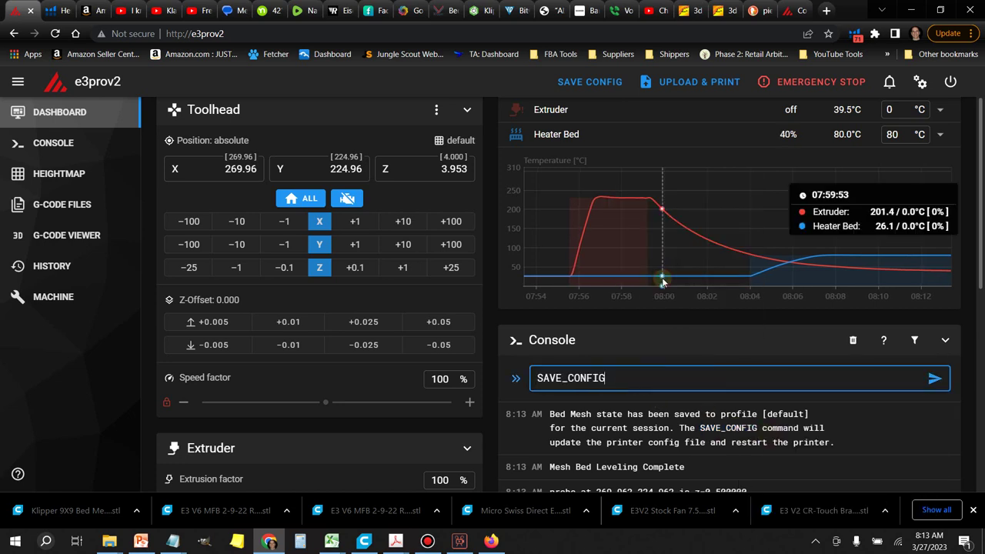
{"action": "left_click", "coordinate": [934, 381]}
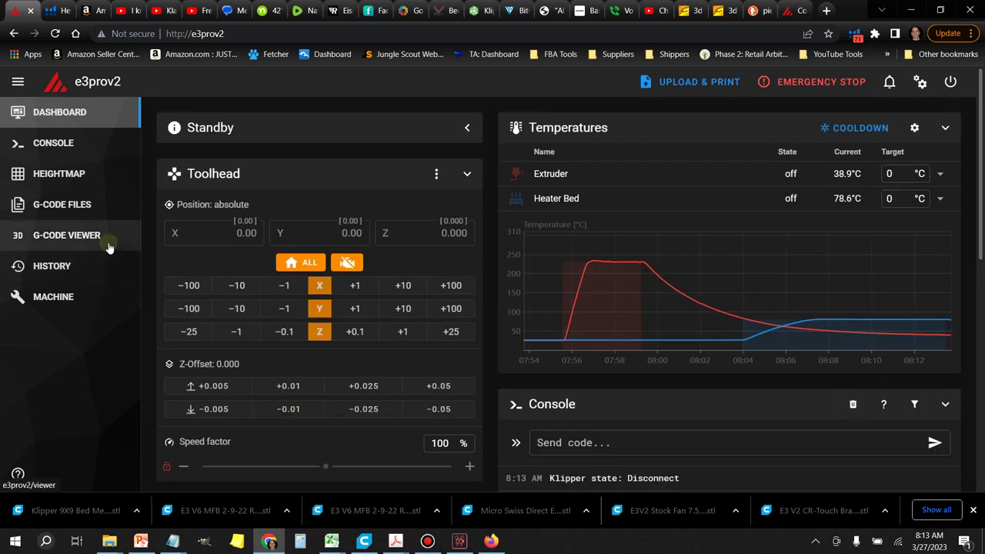
Check the Heightmap page, return to the dashboard, then view the Klipper Bed_Mesh docs
{"action": "left_click", "coordinate": [60, 176]}
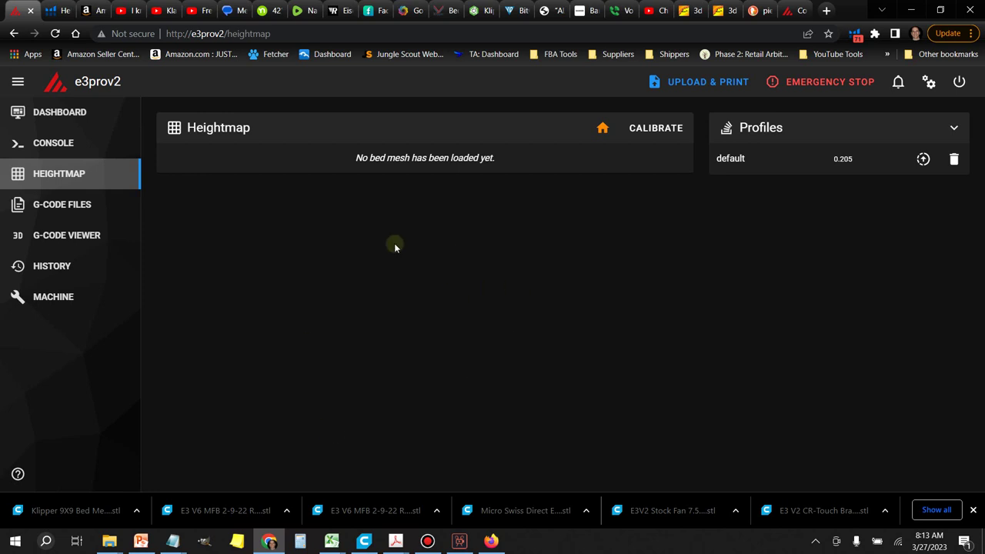
{"action": "left_click", "coordinate": [80, 123]}
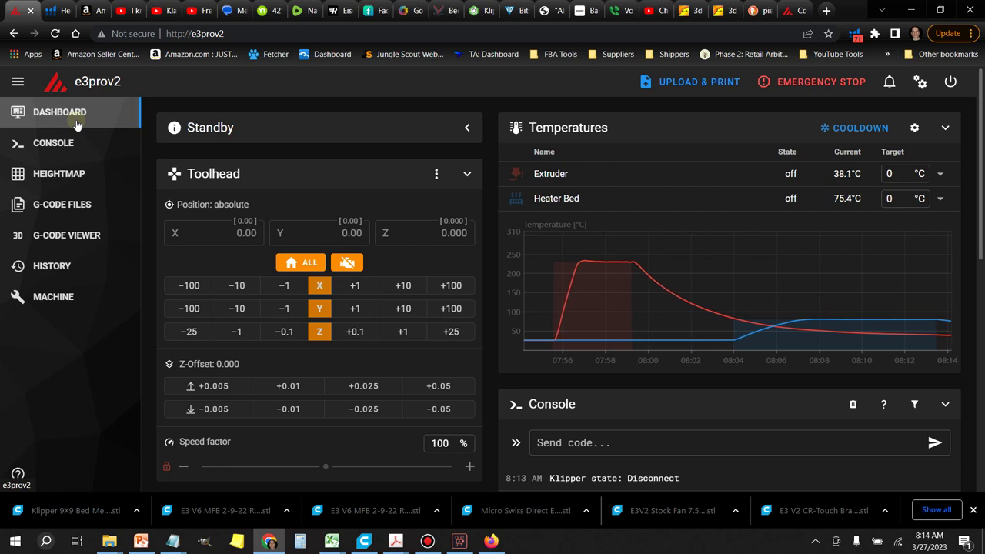
{"action": "left_click", "coordinate": [443, 11]}
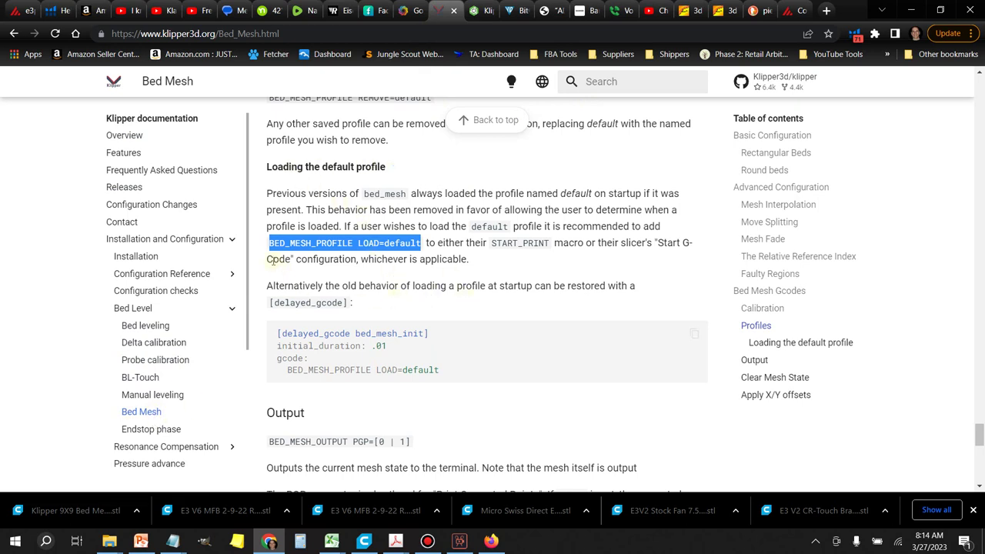
Copy 'BED_MESH_PROFILE LOAD=default' from the docs and return to the e3prov2 Mainsail tab
{"action": "left_click_drag", "start_coordinate": [271, 255], "coordinate": [271, 257]}
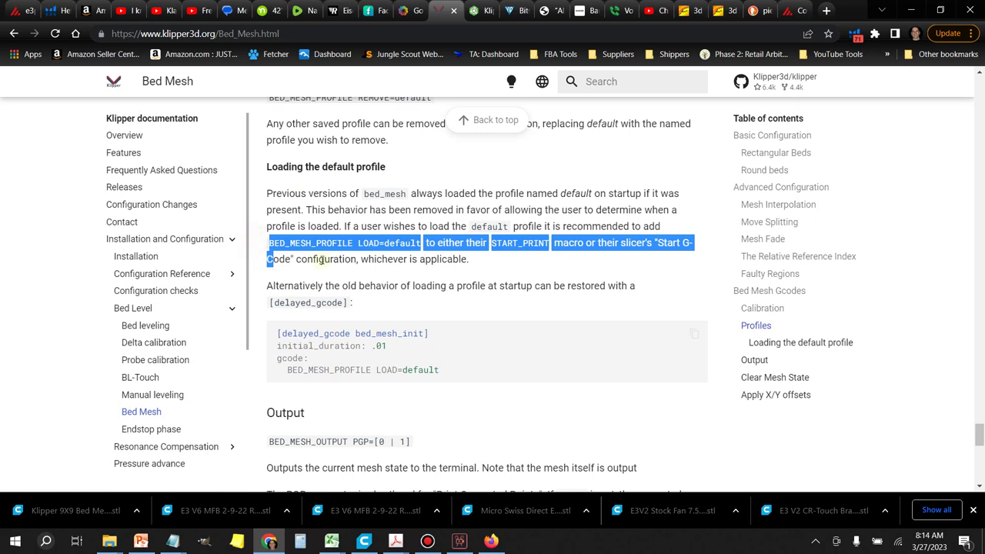
{"action": "left_click", "coordinate": [707, 275]}
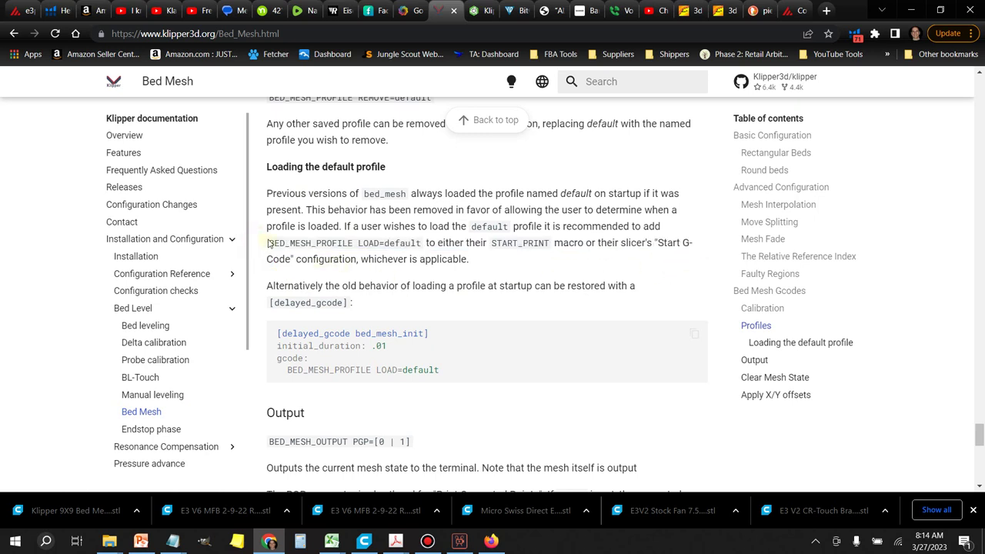
{"action": "left_click_drag", "start_coordinate": [269, 243], "coordinate": [422, 246]}
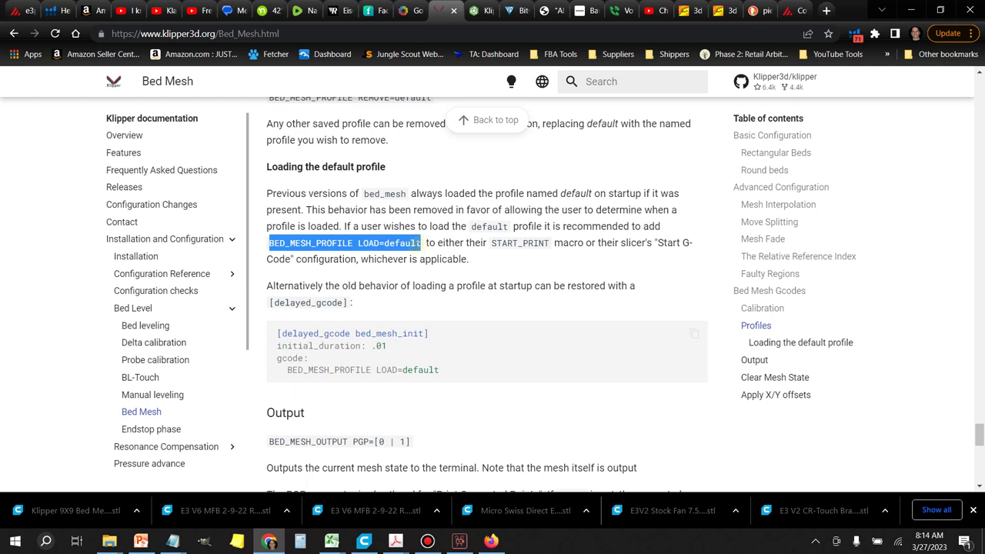
{"action": "right_click", "coordinate": [421, 245]}
{"action": "left_click", "coordinate": [438, 254]}
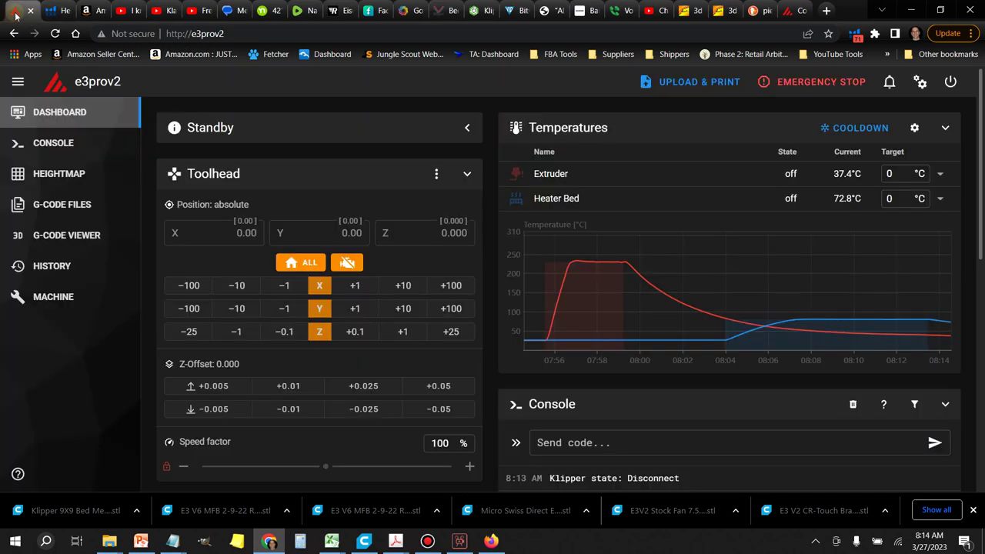
{"action": "left_click", "coordinate": [16, 12]}
Paste BED_MESH_PROFILE LOAD=default into the console input and send it
{"action": "left_click", "coordinate": [582, 441]}
{"action": "right_click", "coordinate": [576, 445]}
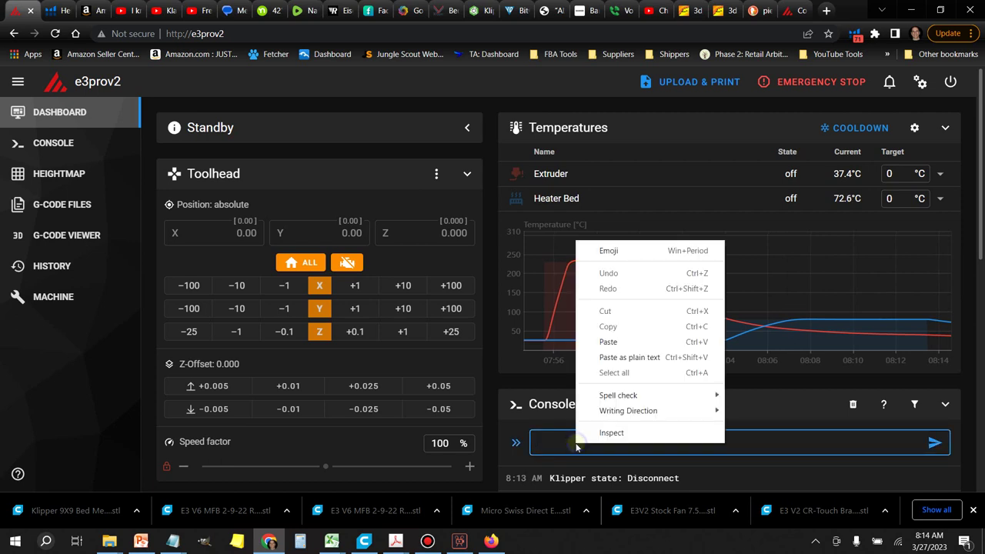
{"action": "left_click", "coordinate": [608, 341]}
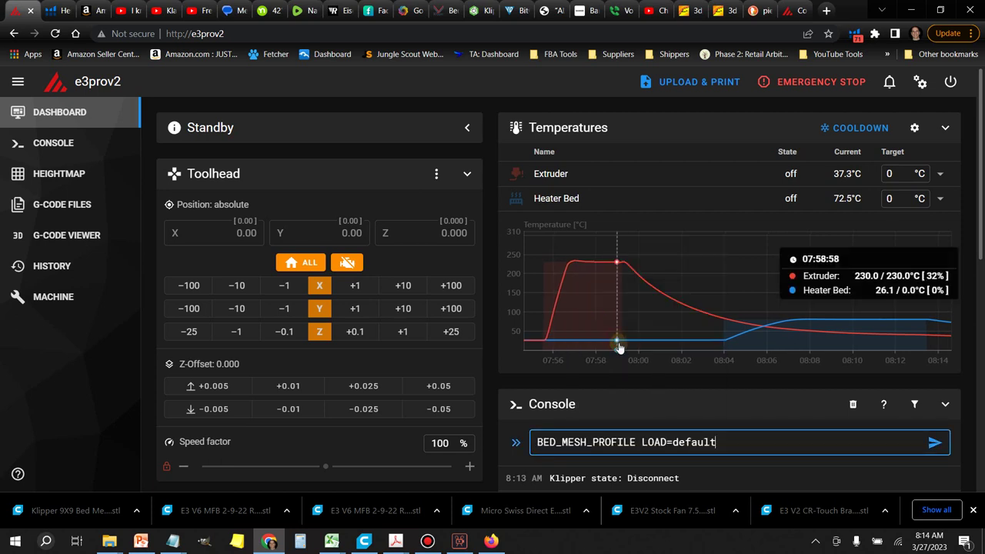
{"action": "left_click", "coordinate": [935, 444]}
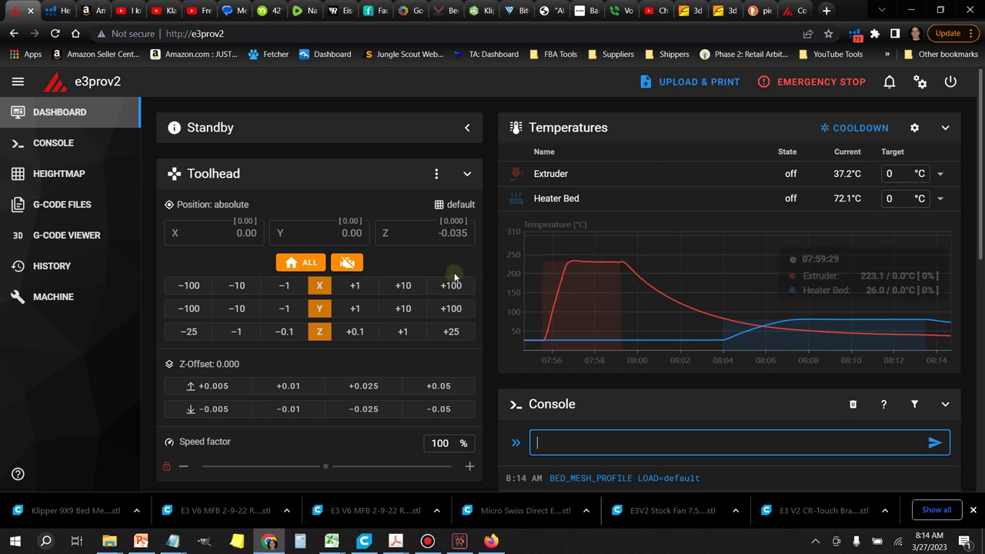
{"action": "left_click", "coordinate": [53, 175]}
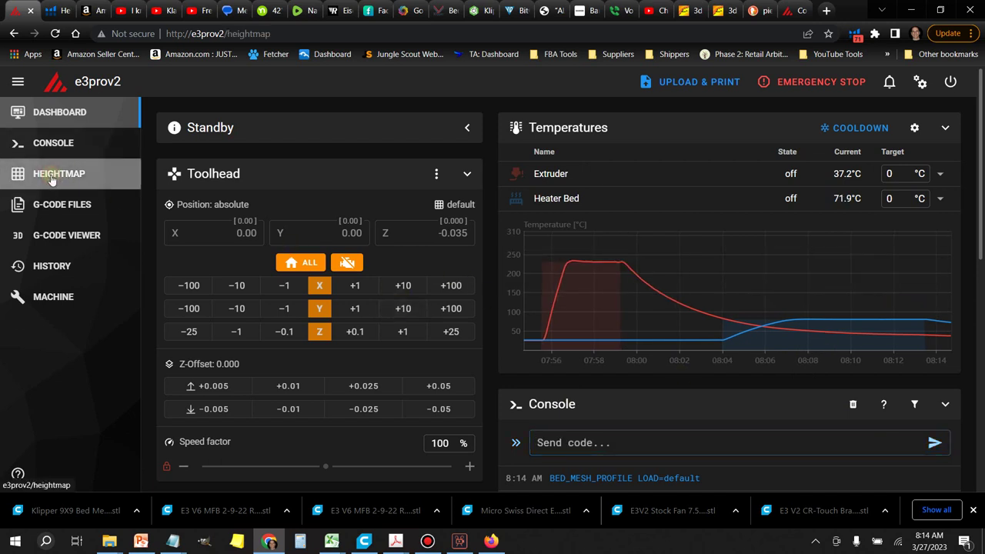
{"action": "scroll", "coordinate": [574, 318], "scroll_direction": "up", "scroll_amount": 5}
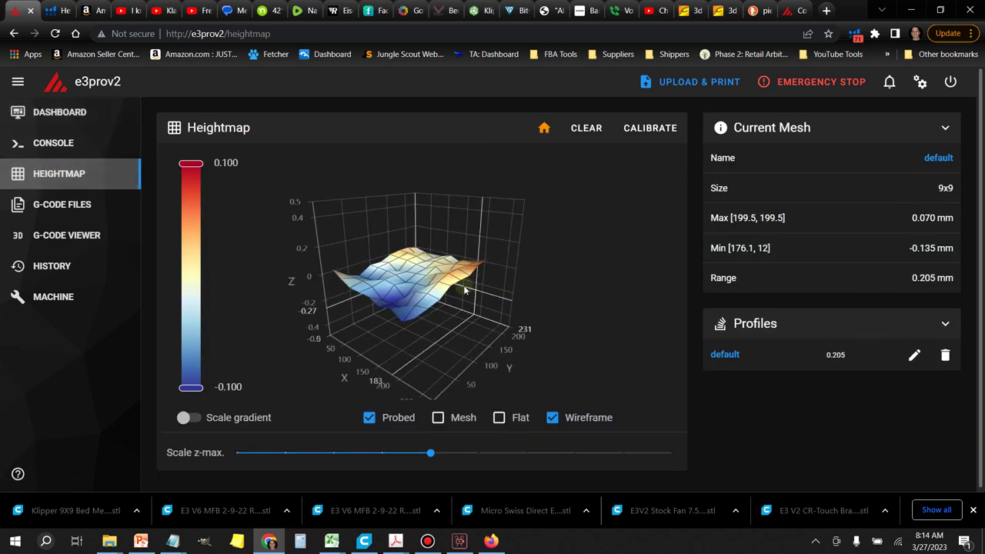
{"action": "scroll", "coordinate": [590, 319], "scroll_direction": "down", "scroll_amount": 2}
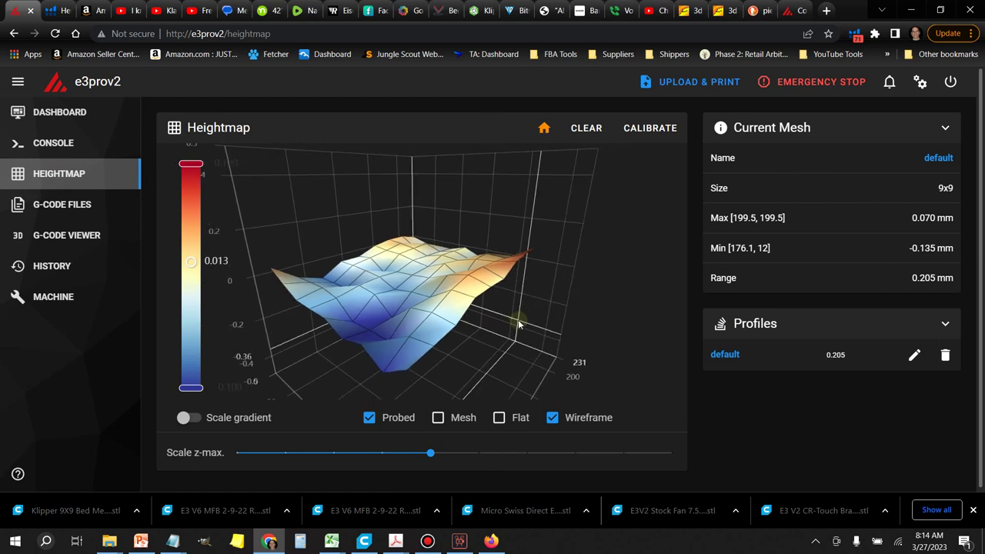
{"action": "left_click_drag", "start_coordinate": [315, 344], "coordinate": [298, 178]}
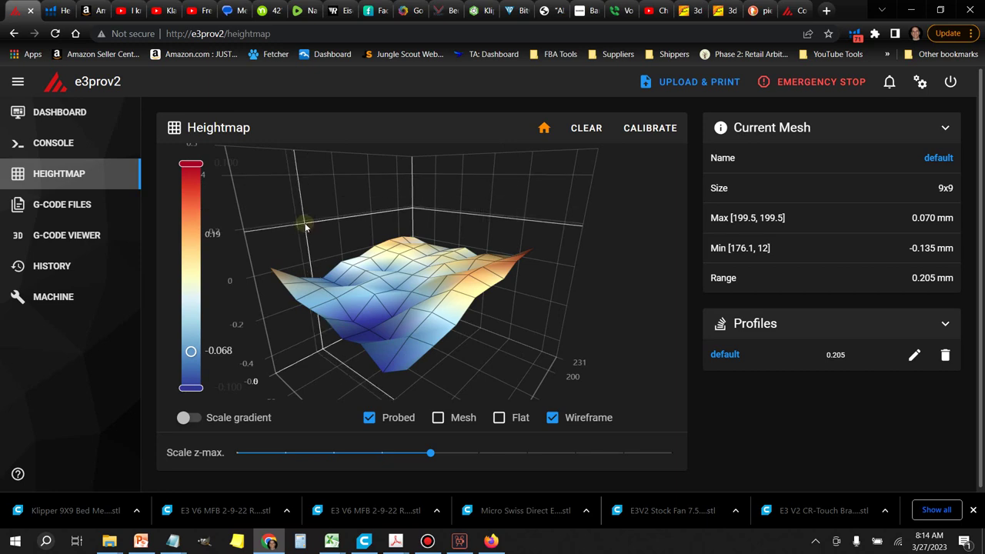
{"action": "left_click_drag", "start_coordinate": [330, 226], "coordinate": [300, 194]}
{"action": "left_click_drag", "start_coordinate": [417, 327], "coordinate": [333, 252]}
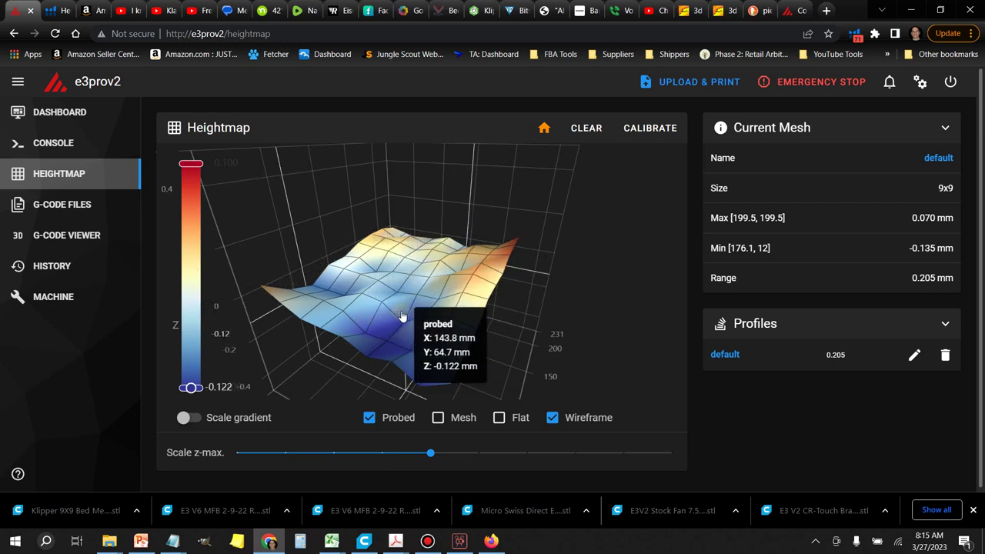
{"action": "scroll", "coordinate": [404, 316], "scroll_direction": "up", "scroll_amount": 3}
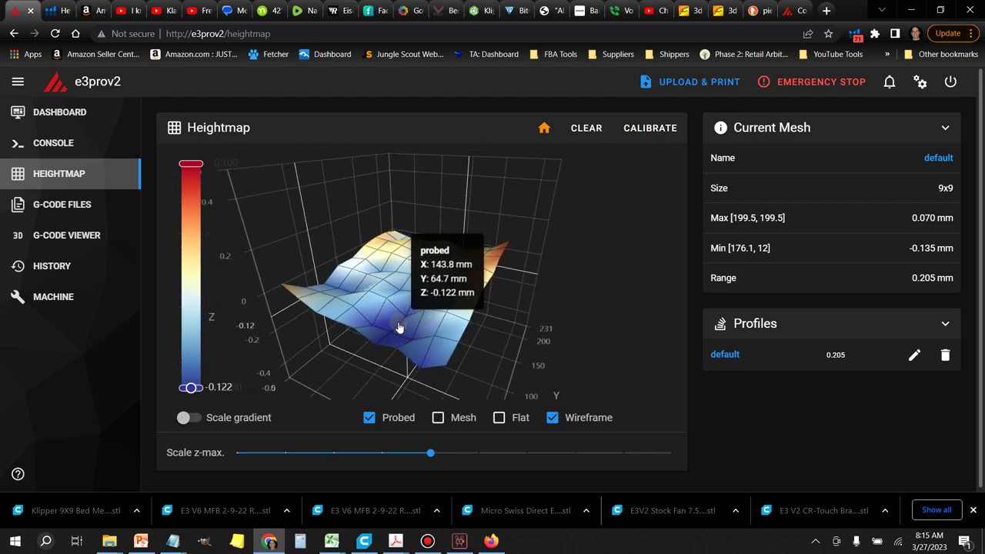
{"action": "scroll", "coordinate": [282, 243], "scroll_direction": "down", "scroll_amount": 5}
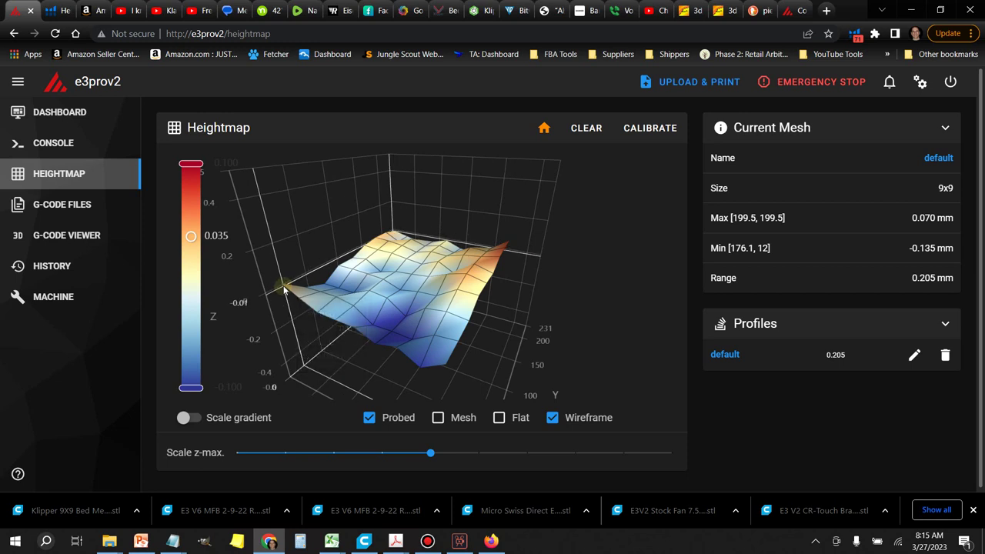
{"action": "mouse_move", "coordinate": [289, 288]}
{"action": "left_click_drag", "start_coordinate": [289, 288], "coordinate": [285, 283]}
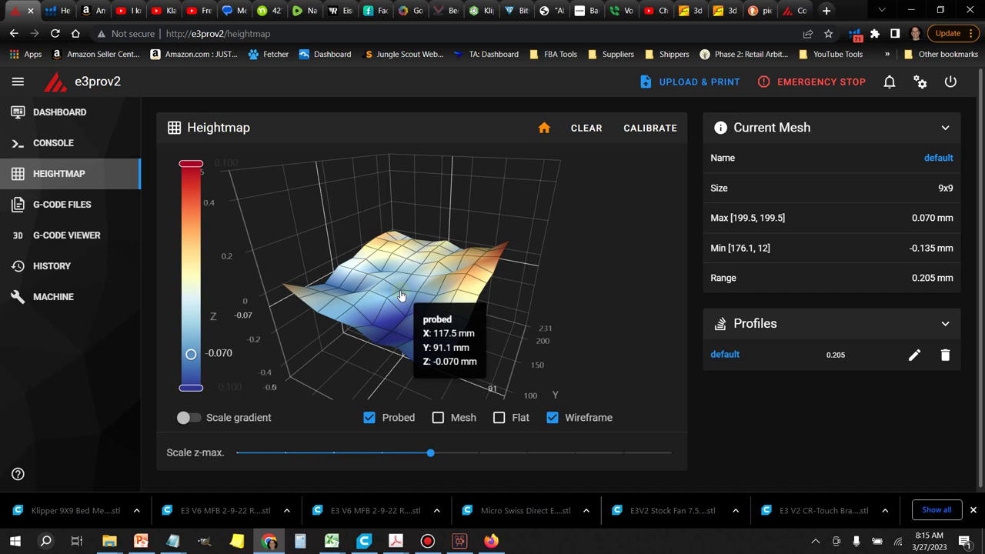
{"action": "left_click_drag", "start_coordinate": [401, 296], "coordinate": [517, 258]}
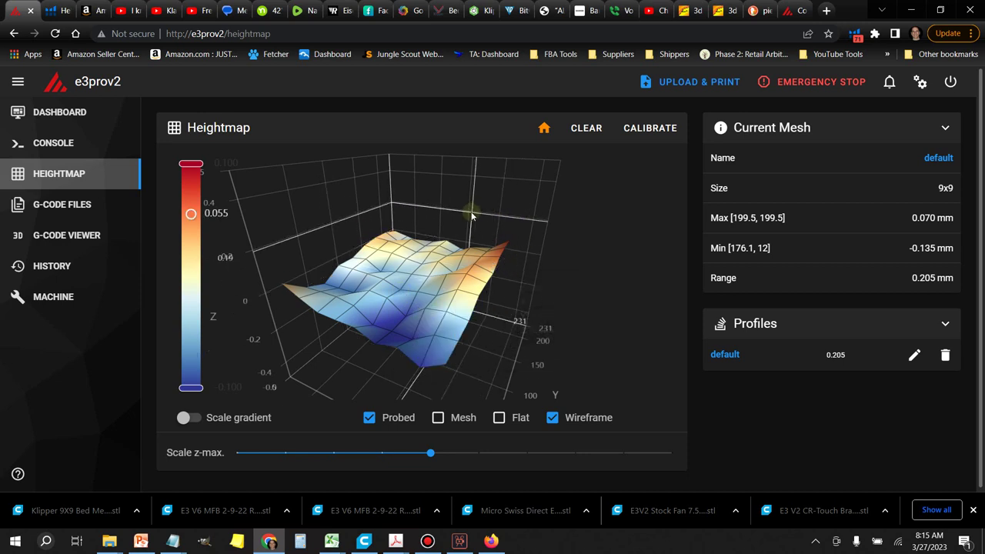
{"action": "left_click_drag", "start_coordinate": [468, 213], "coordinate": [310, 352]}
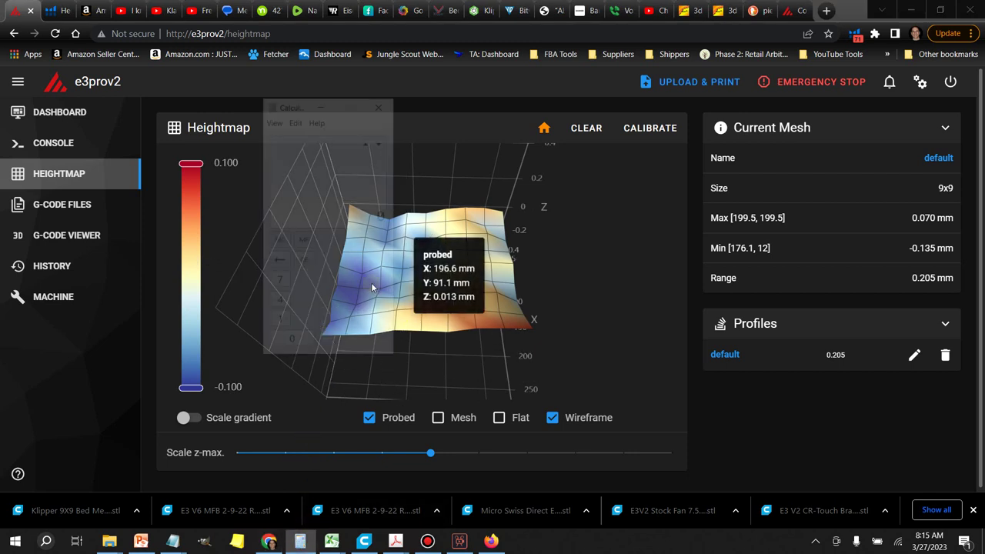
{"action": "key", "text": "alt+Tab"}
{"action": "left_click", "coordinate": [304, 323]}
{"action": "left_click", "coordinate": [329, 324]}
{"action": "left_click", "coordinate": [304, 303]}
{"action": "left_click", "coordinate": [356, 285]}
{"action": "left_click", "coordinate": [304, 323]}
{"action": "left_click", "coordinate": [380, 342]}
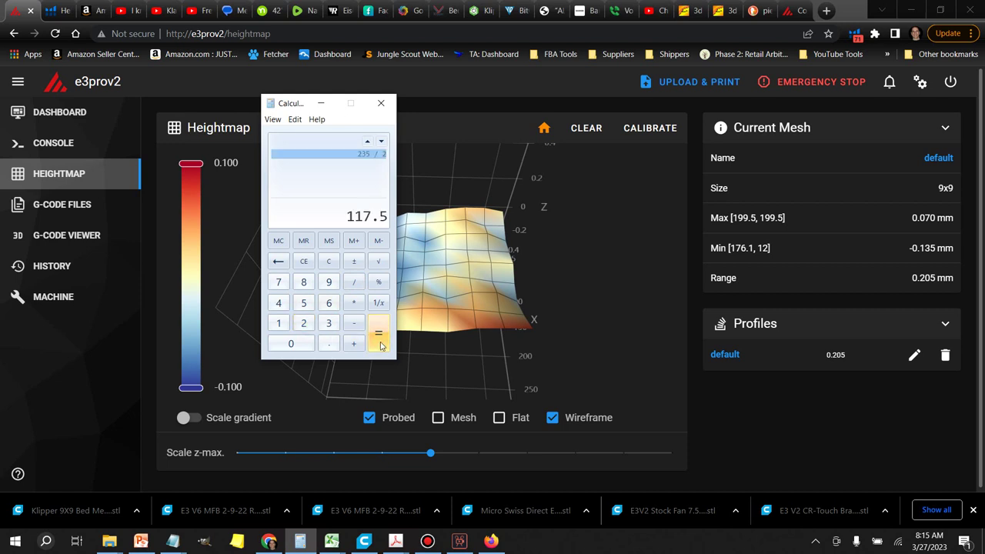
{"action": "left_click", "coordinate": [381, 103]}
{"action": "mouse_move", "coordinate": [428, 269]}
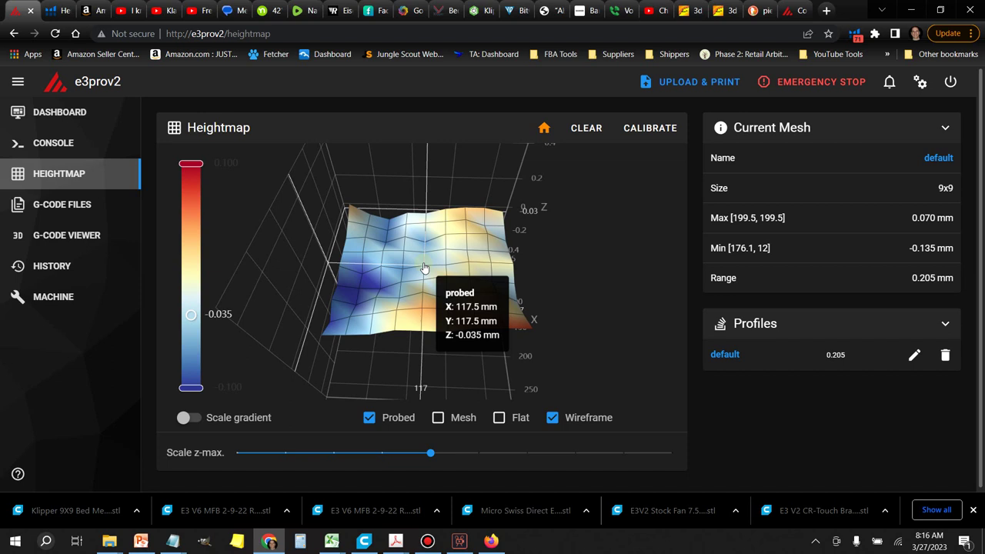
{"action": "left_click_drag", "start_coordinate": [616, 286], "coordinate": [605, 195]}
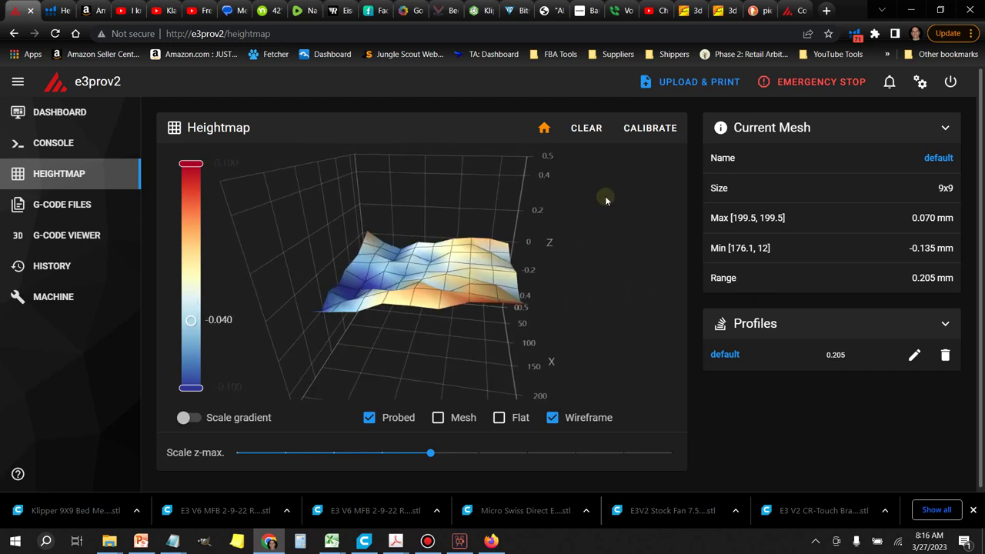
{"action": "left_click_drag", "start_coordinate": [522, 307], "coordinate": [596, 329]}
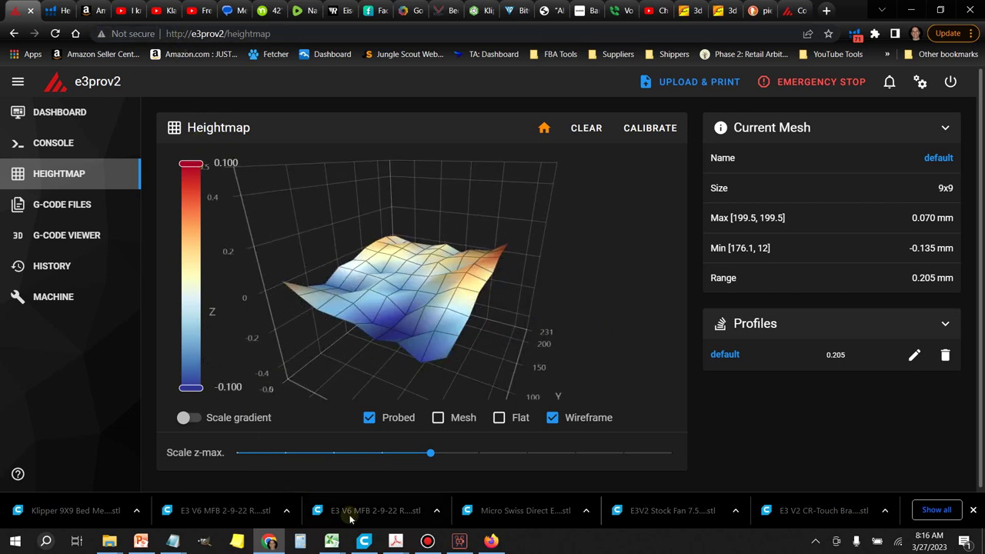
Load Klipper 9X9 Bed Mesh Test Final.stl onto Cura's build plate from the Open file(s) dialog
{"action": "left_click", "coordinate": [365, 543]}
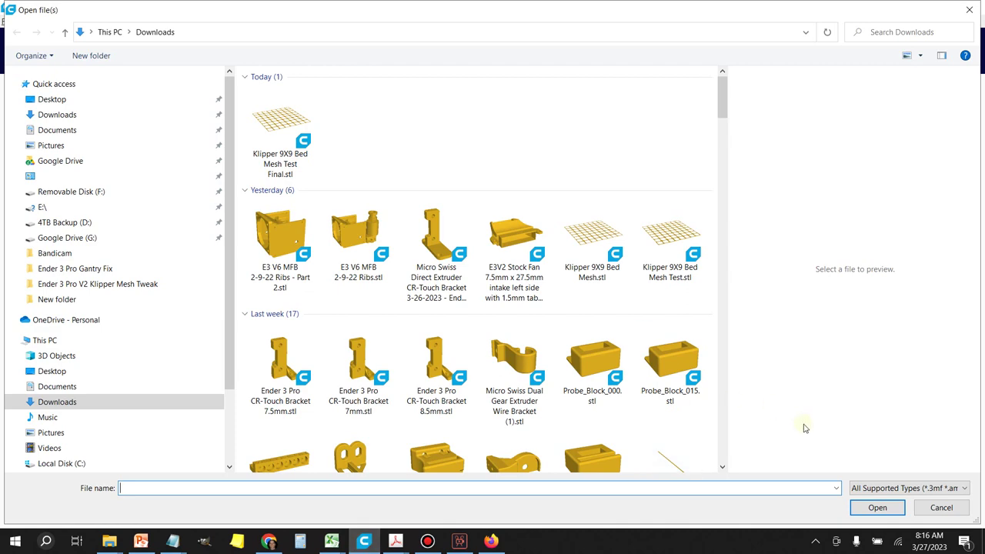
{"action": "double_click", "coordinate": [280, 124]}
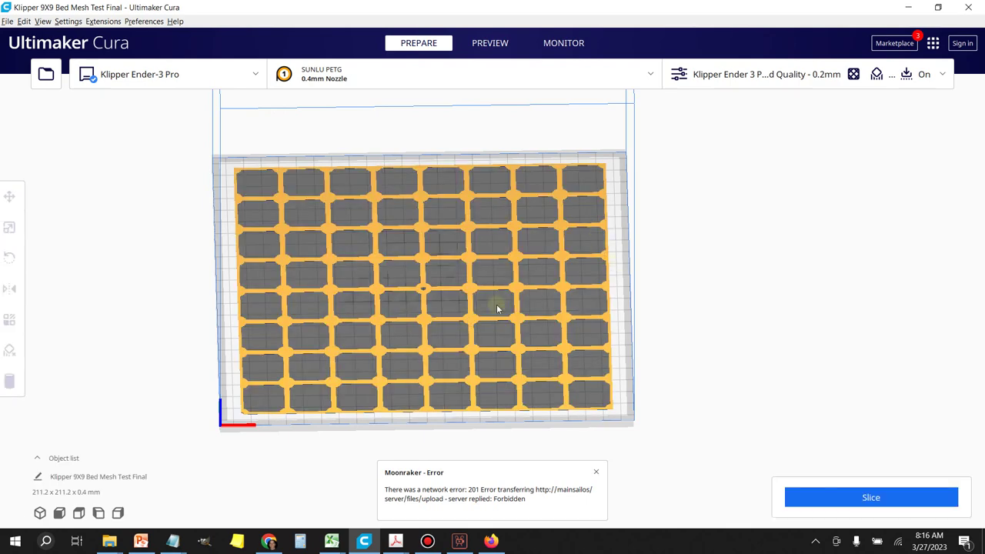
{"action": "left_click", "coordinate": [143, 324]}
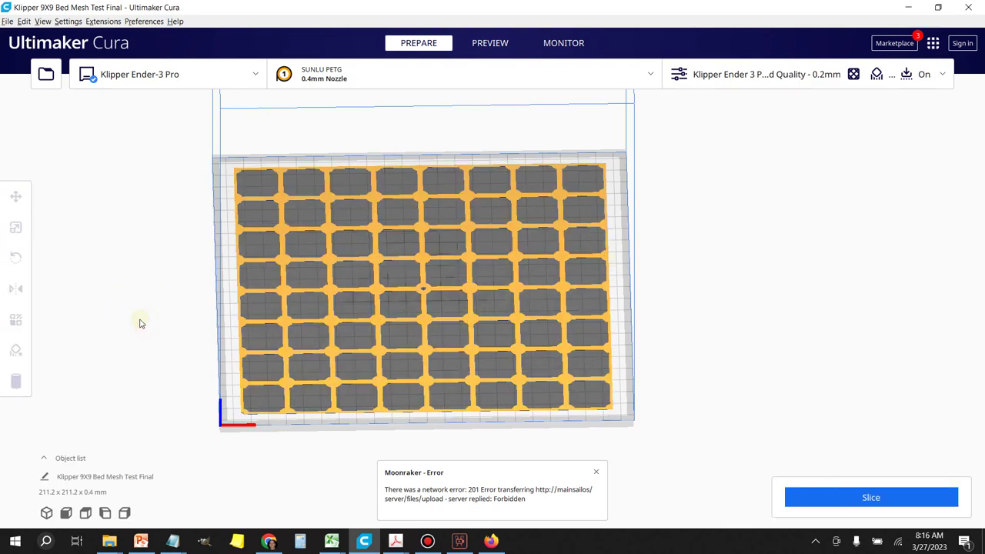
Zoom and pan over the 211.2 x 211.2 mm test model, including the bed's top edge and holed centre circle
{"action": "scroll", "coordinate": [243, 381], "scroll_direction": "up", "scroll_amount": 5}
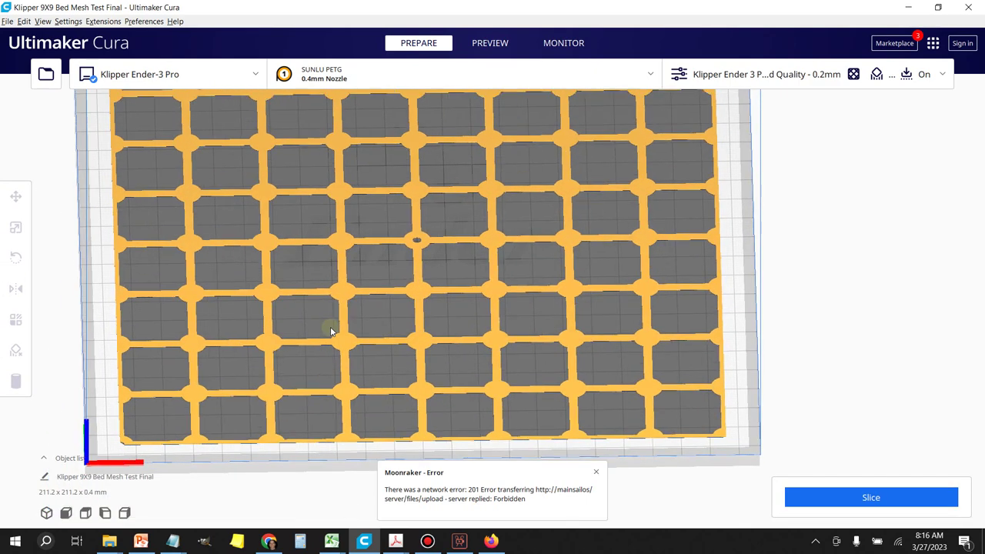
{"action": "scroll", "coordinate": [331, 331], "scroll_direction": "down", "scroll_amount": 2}
{"action": "scroll", "coordinate": [199, 343], "scroll_direction": "up", "scroll_amount": 4}
{"action": "scroll", "coordinate": [199, 340], "scroll_direction": "down", "scroll_amount": 3}
{"action": "scroll", "coordinate": [300, 327], "scroll_direction": "up", "scroll_amount": 3}
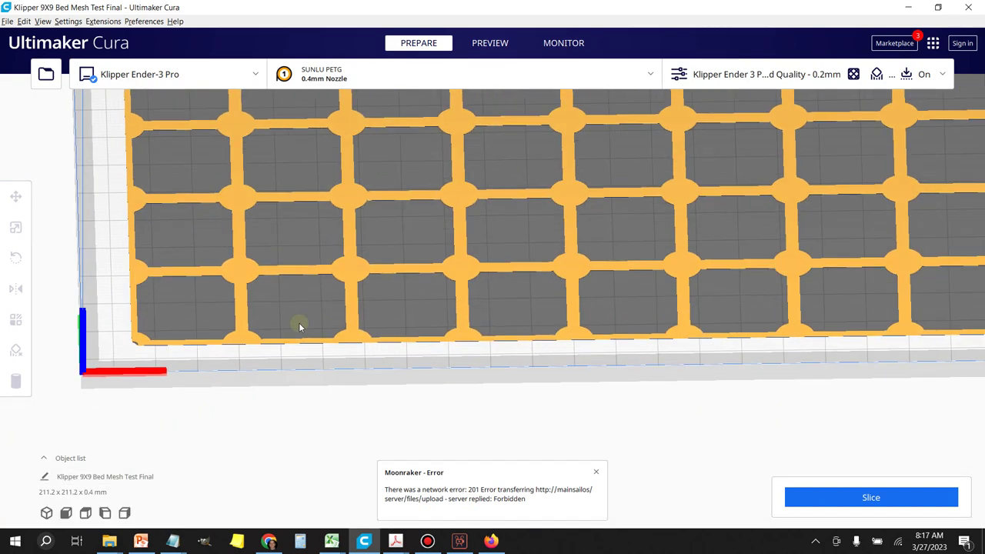
{"action": "scroll", "coordinate": [300, 327], "scroll_direction": "down", "scroll_amount": 3}
{"action": "scroll", "coordinate": [154, 352], "scroll_direction": "up", "scroll_amount": 5}
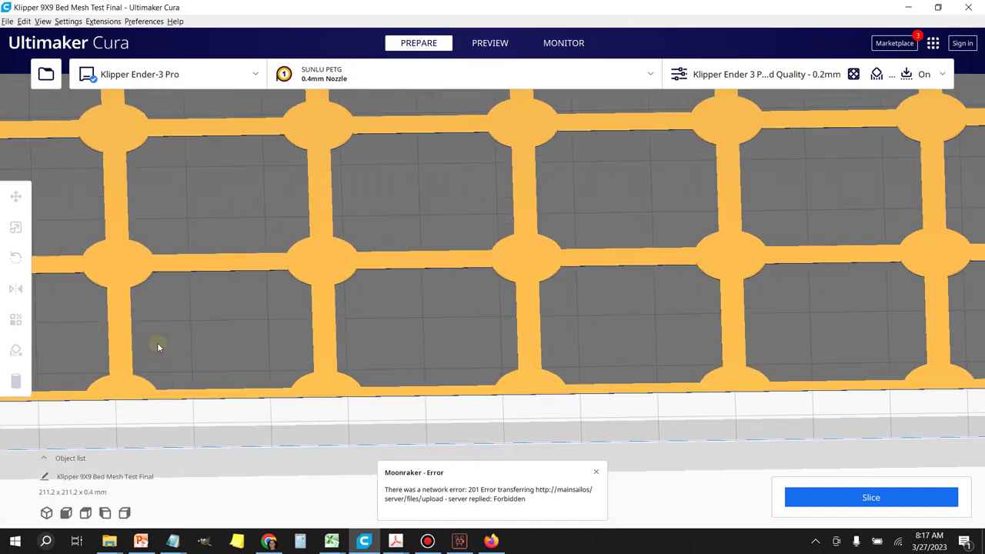
{"action": "scroll", "coordinate": [158, 348], "scroll_direction": "down", "scroll_amount": 3}
{"action": "scroll", "coordinate": [254, 259], "scroll_direction": "up", "scroll_amount": 2}
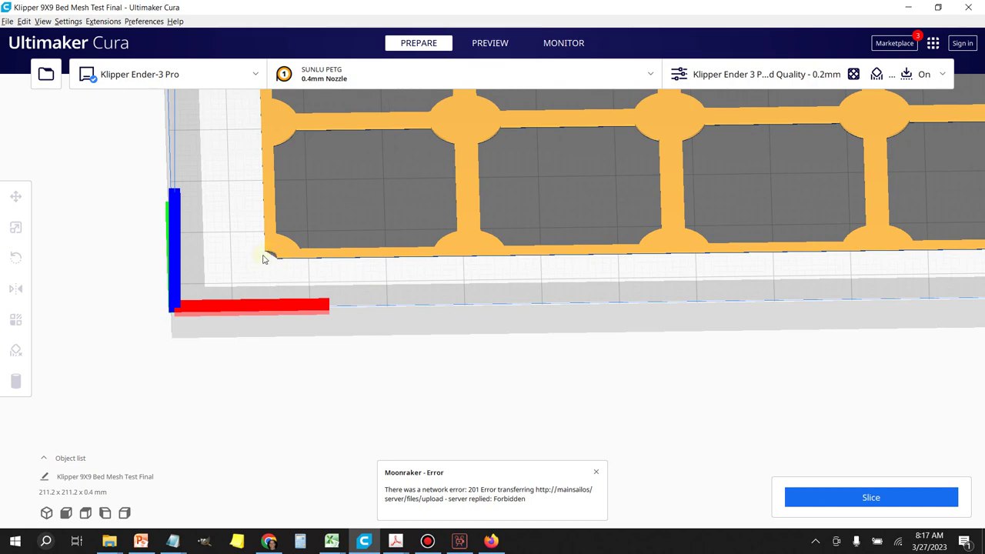
{"action": "scroll", "coordinate": [300, 266], "scroll_direction": "down", "scroll_amount": 2}
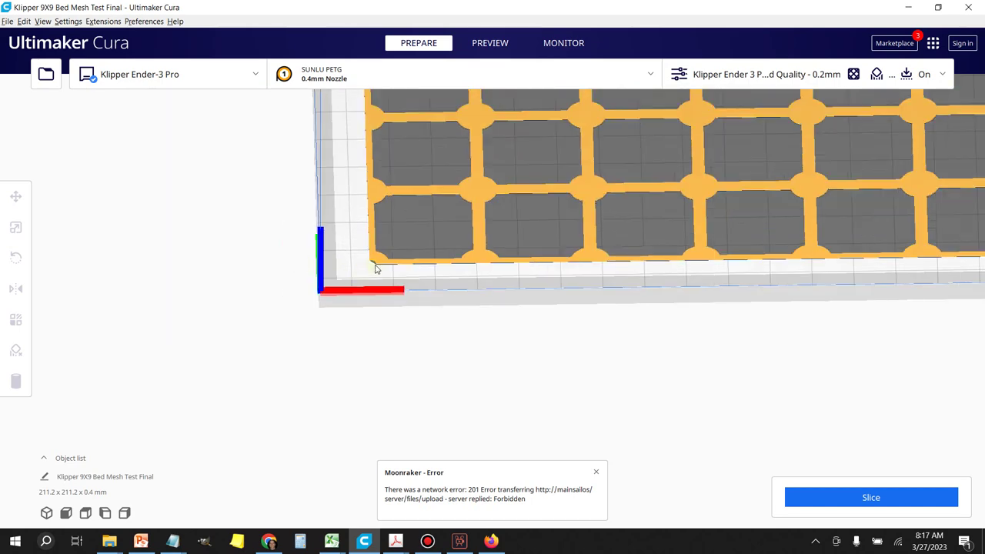
{"action": "scroll", "coordinate": [377, 268], "scroll_direction": "down", "scroll_amount": 5}
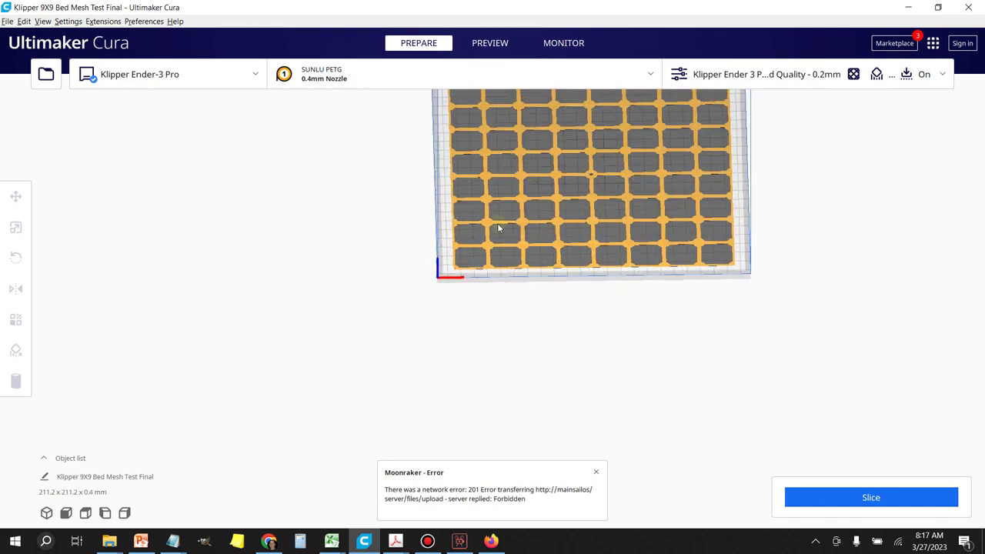
{"action": "middle_click_drag", "start_coordinate": [508, 225], "coordinate": [261, 333]}
{"action": "middle_click_drag", "start_coordinate": [493, 282], "coordinate": [389, 299]}
{"action": "scroll", "coordinate": [489, 244], "scroll_direction": "up", "scroll_amount": 6}
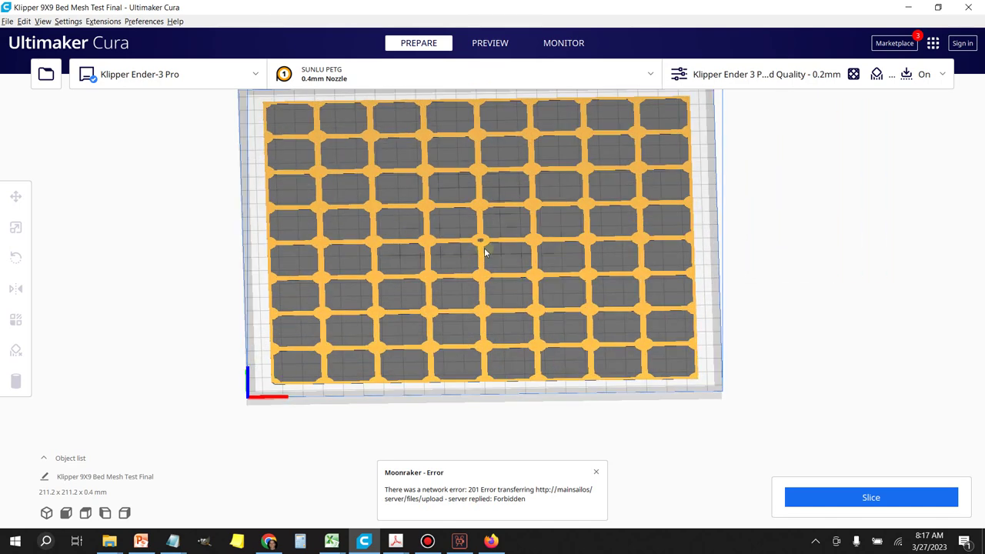
{"action": "middle_click_drag", "start_coordinate": [459, 190], "coordinate": [459, 245]}
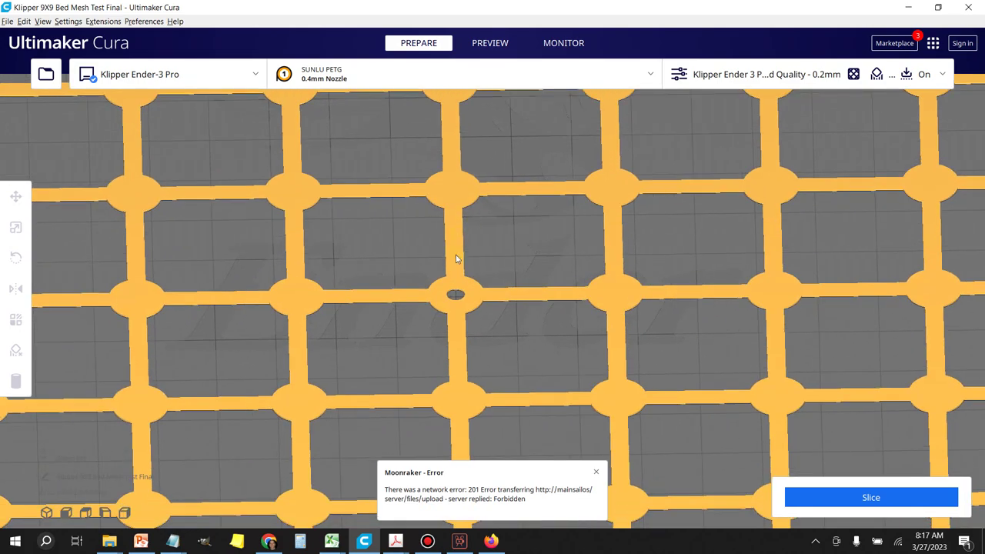
{"action": "scroll", "coordinate": [458, 308], "scroll_direction": "up", "scroll_amount": 3}
{"action": "scroll", "coordinate": [418, 338], "scroll_direction": "up", "scroll_amount": 3}
{"action": "scroll", "coordinate": [416, 341], "scroll_direction": "down", "scroll_amount": 3}
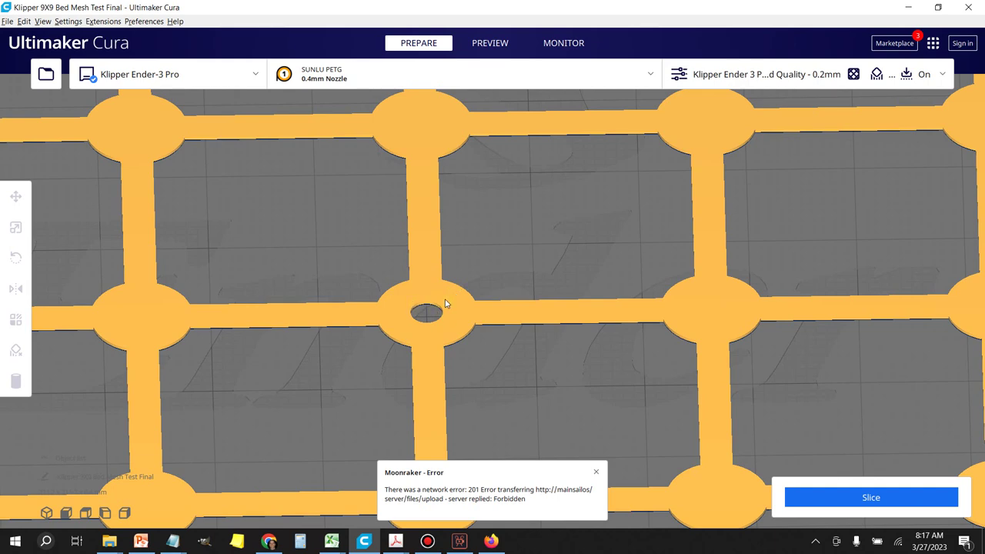
{"action": "scroll", "coordinate": [433, 328], "scroll_direction": "down", "scroll_amount": 10}
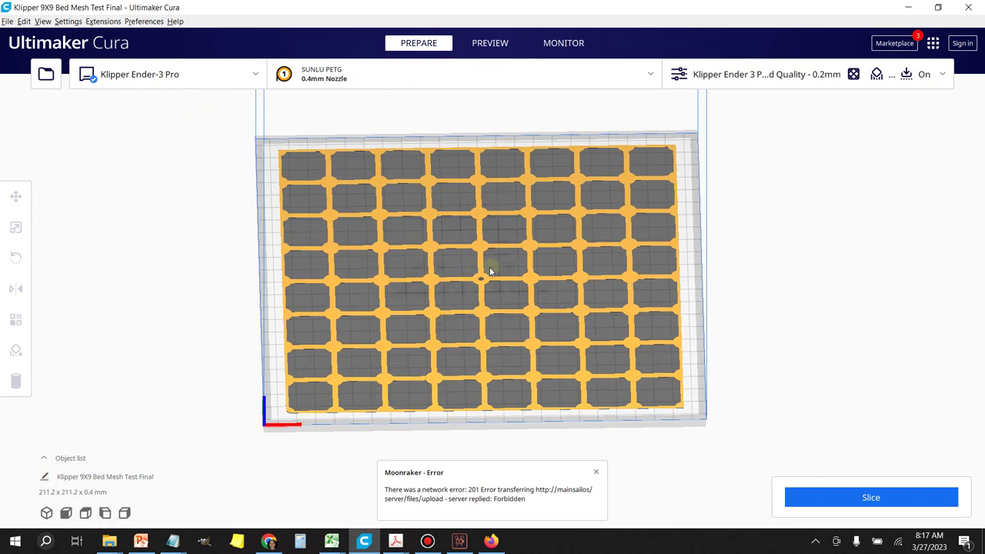
{"action": "scroll", "coordinate": [500, 290], "scroll_direction": "up", "scroll_amount": 2}
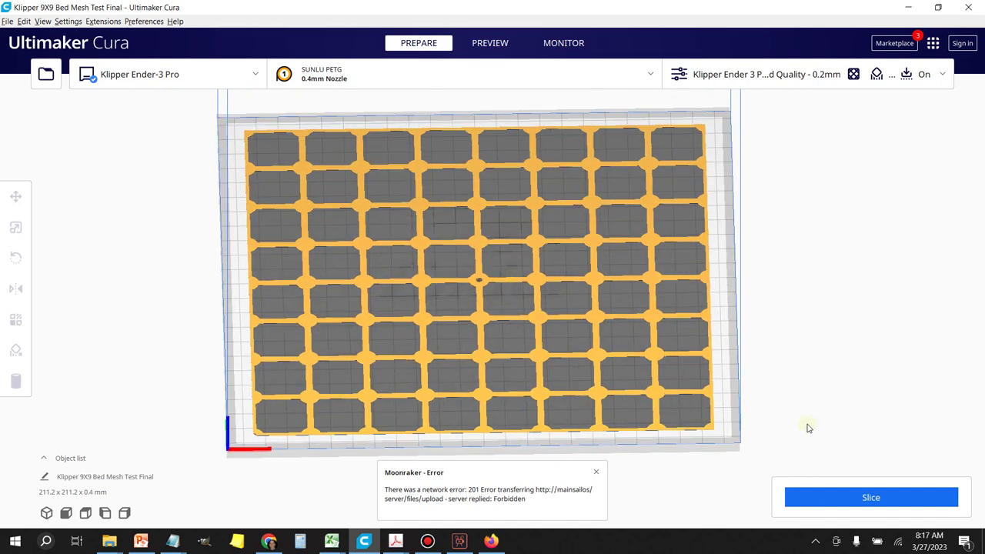
Slice the model, then set Build Plate Adhesion Type to None in print settings
{"action": "left_click", "coordinate": [854, 500]}
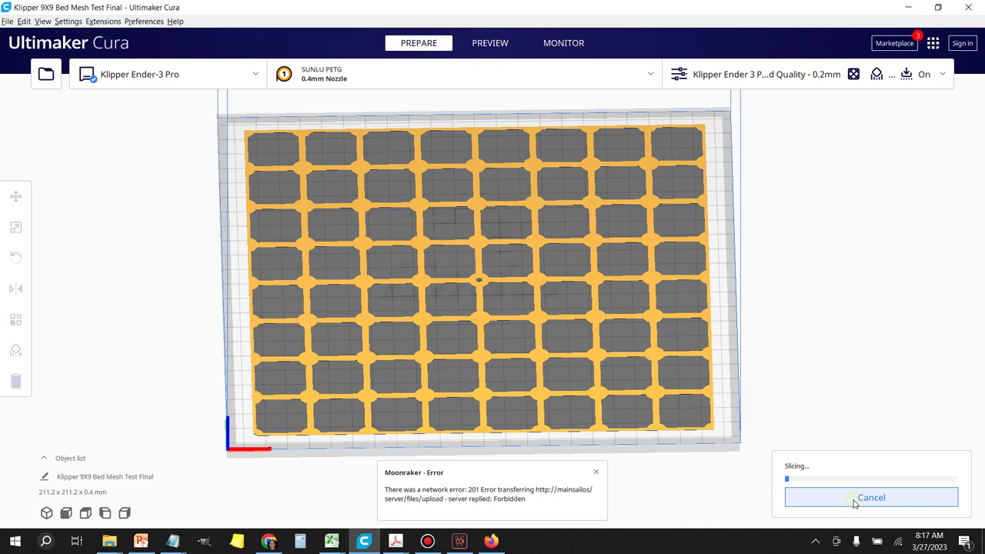
{"action": "left_click", "coordinate": [945, 74]}
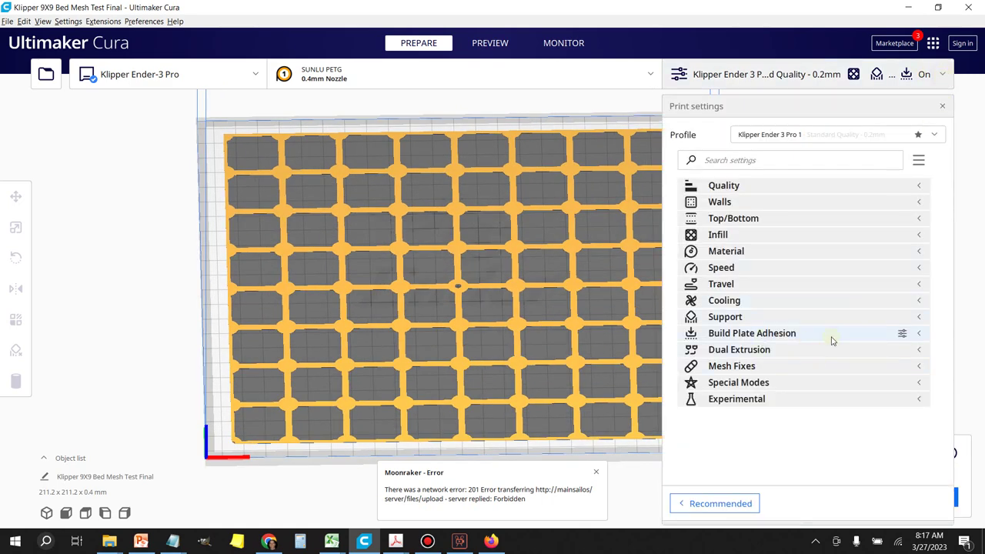
{"action": "left_click", "coordinate": [919, 337]}
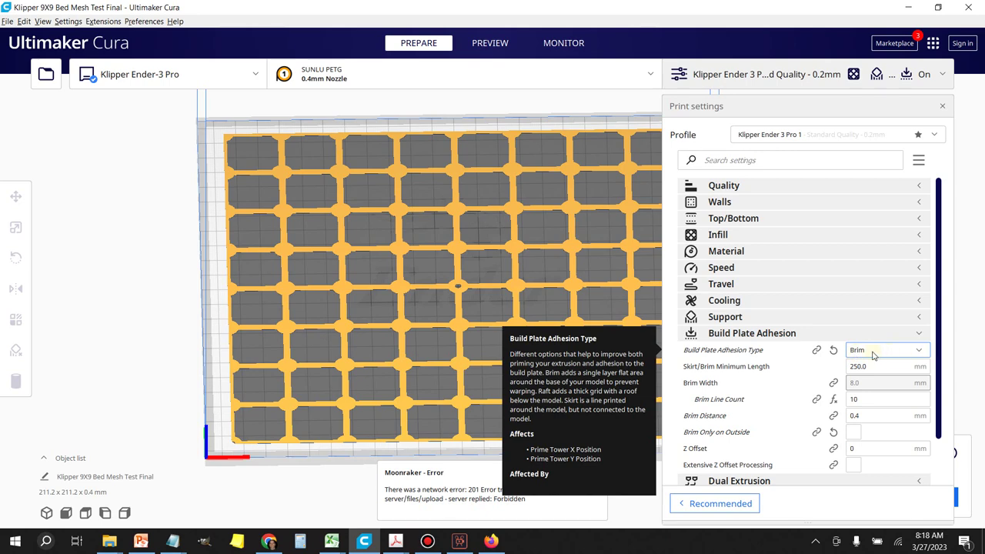
{"action": "left_click", "coordinate": [918, 352]}
{"action": "left_click", "coordinate": [887, 411]}
Re-slice without a brim, now estimating 54 minutes and 6 g of filament
{"action": "left_click", "coordinate": [919, 334]}
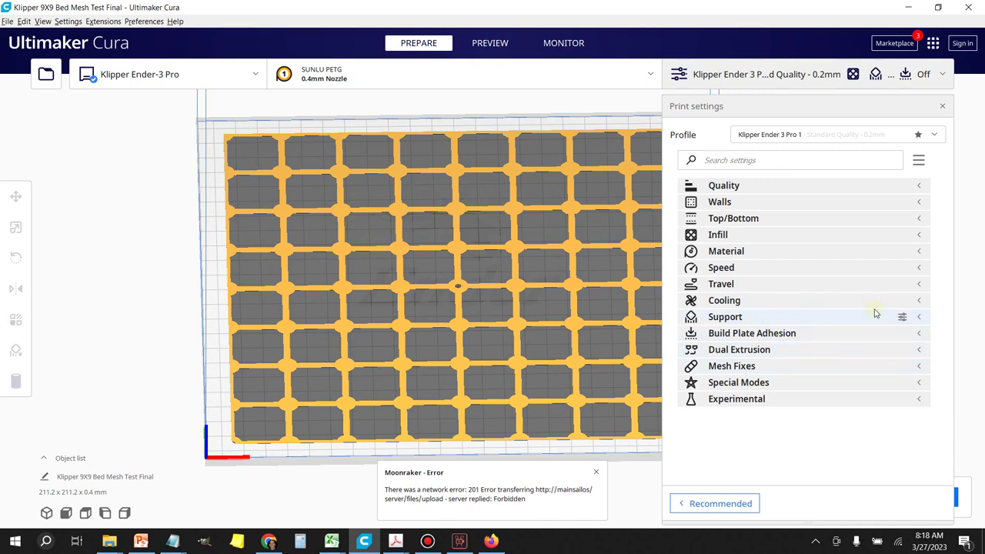
{"action": "left_click", "coordinate": [759, 77]}
{"action": "left_click", "coordinate": [846, 497]}
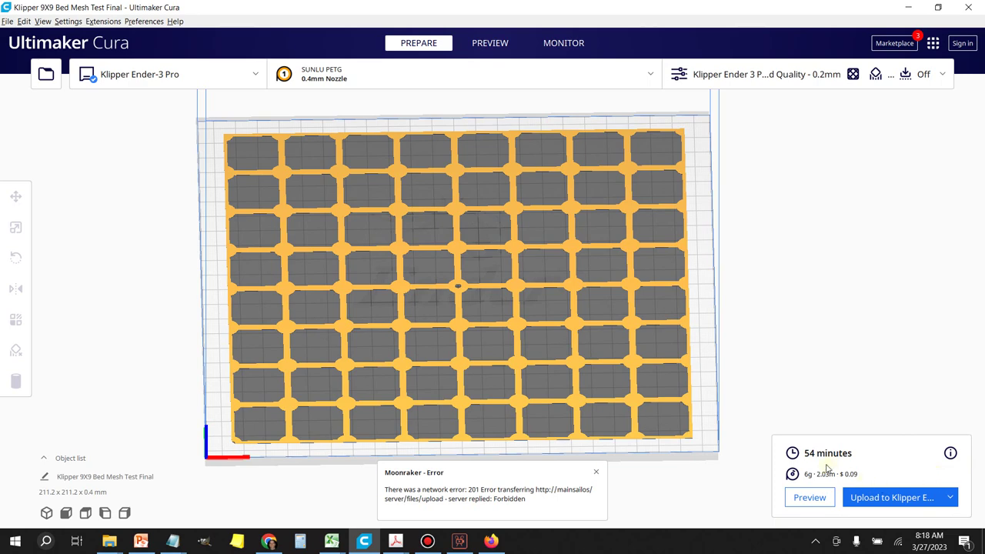
Upload Klipper 9X9 Bed Mesh Test Final.ufp to Klipper Ender-3 Pro with Start print job enabled
{"action": "left_click", "coordinate": [887, 499]}
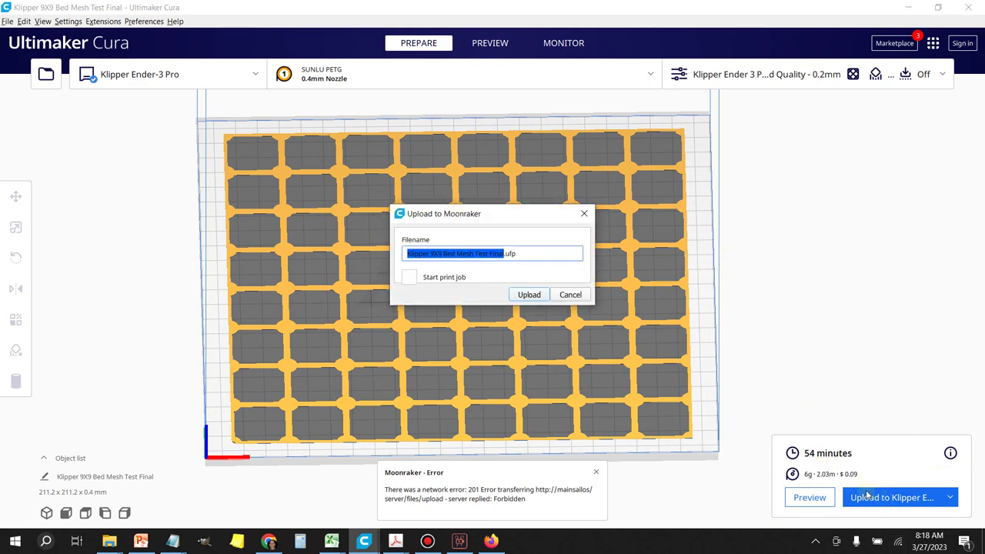
{"action": "left_click", "coordinate": [409, 279]}
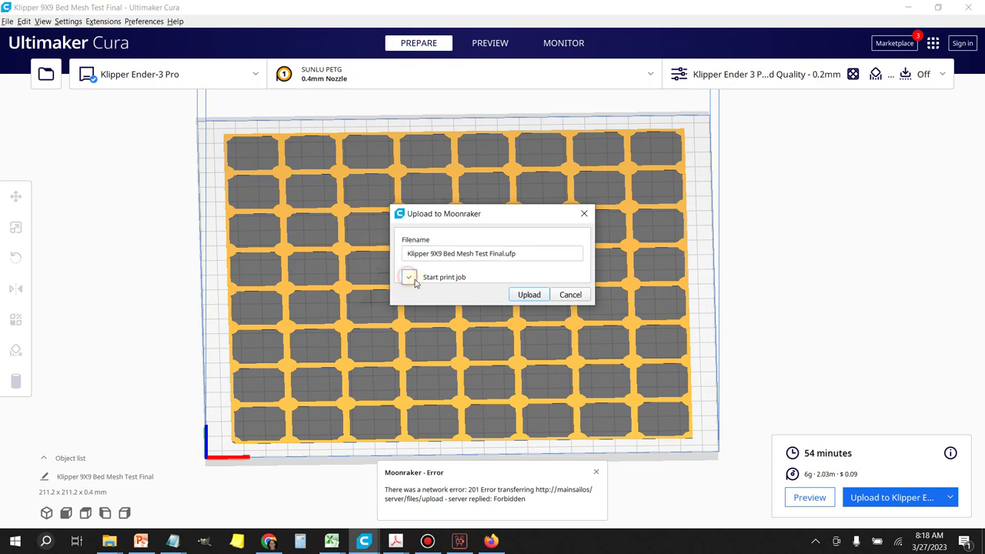
{"action": "left_click", "coordinate": [529, 296]}
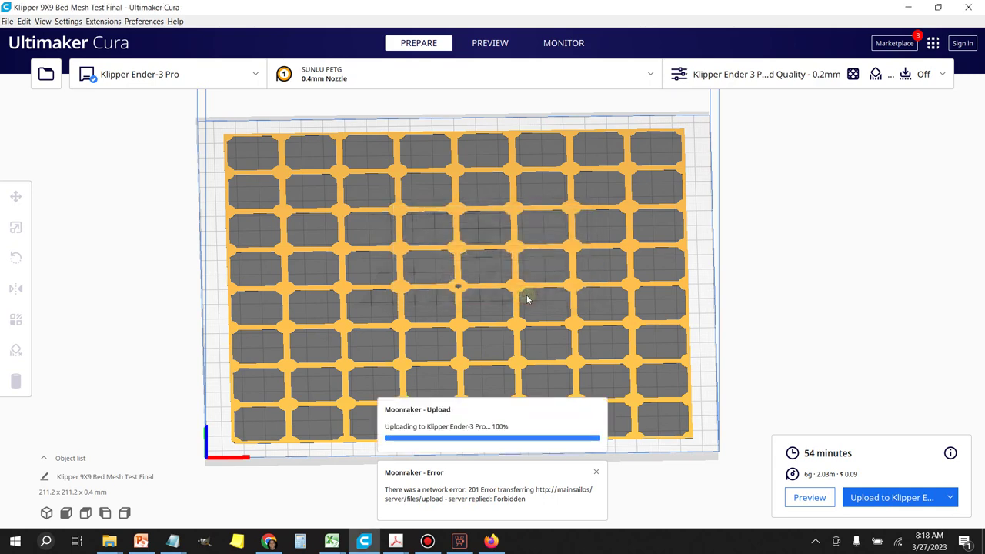